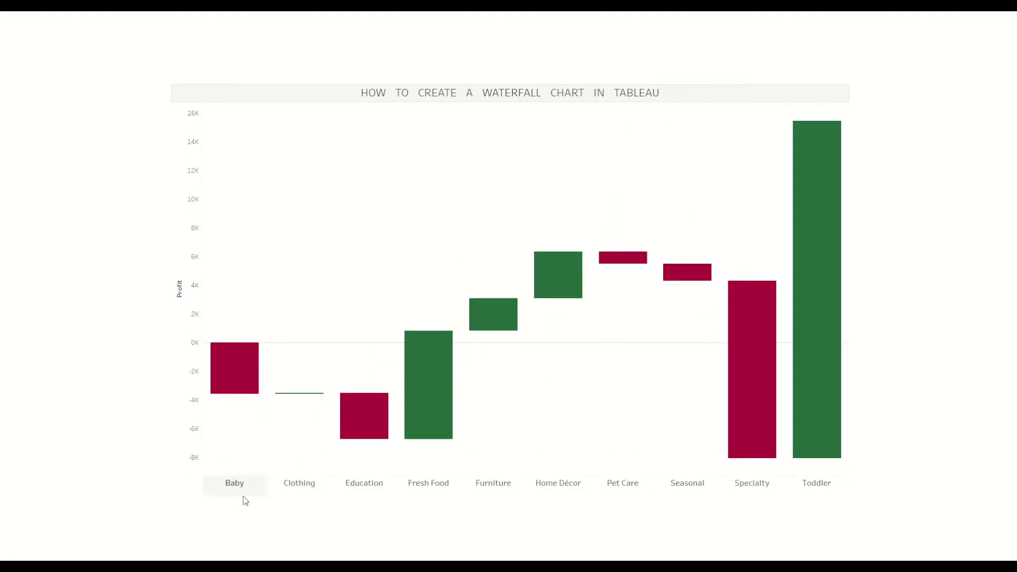
# - Connect the blank Tableau workbook to the Waterfall Data Set Excel file's Sales Performance sheet
pyautogui.moveTo(249, 402)
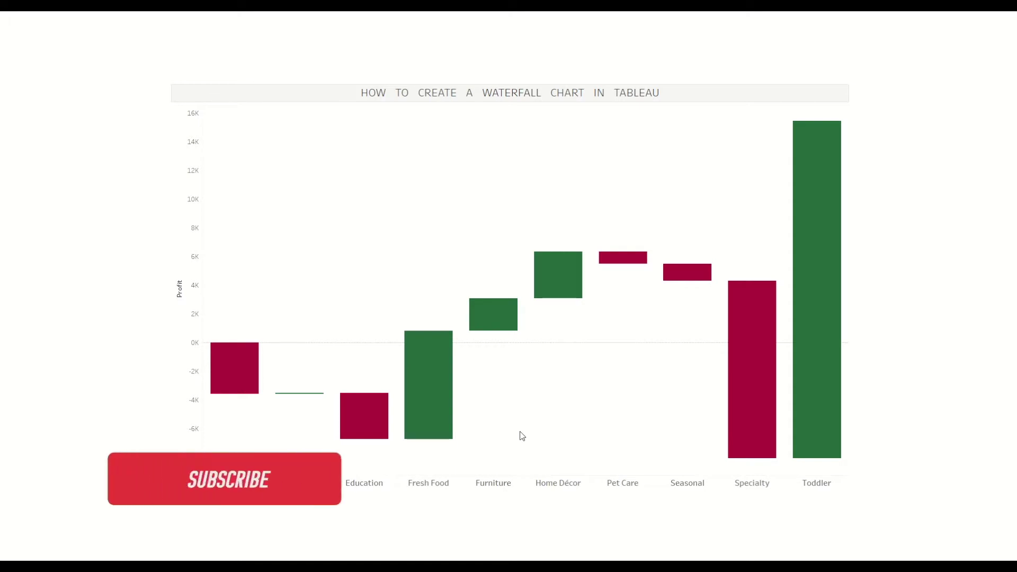
pyautogui.hotkey('alt', 'Tab')
pyautogui.hotkey('alt', 'Tab')
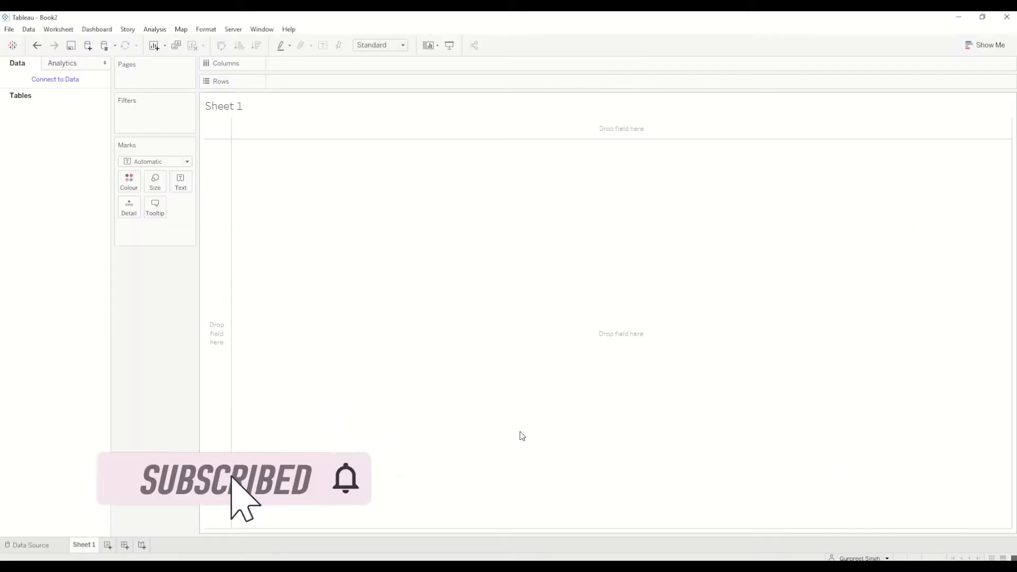
pyautogui.click(56, 79)
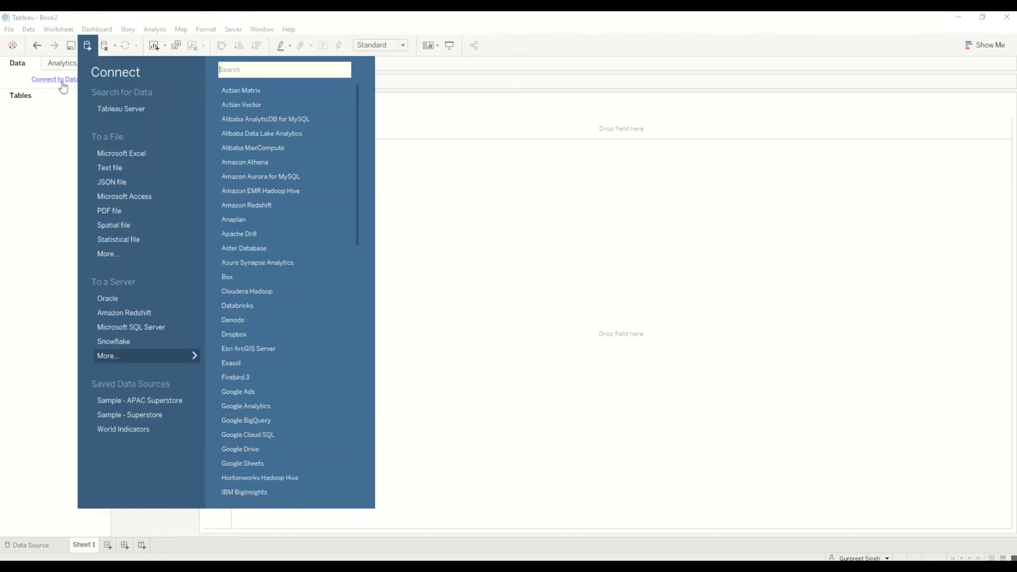
pyautogui.click(125, 154)
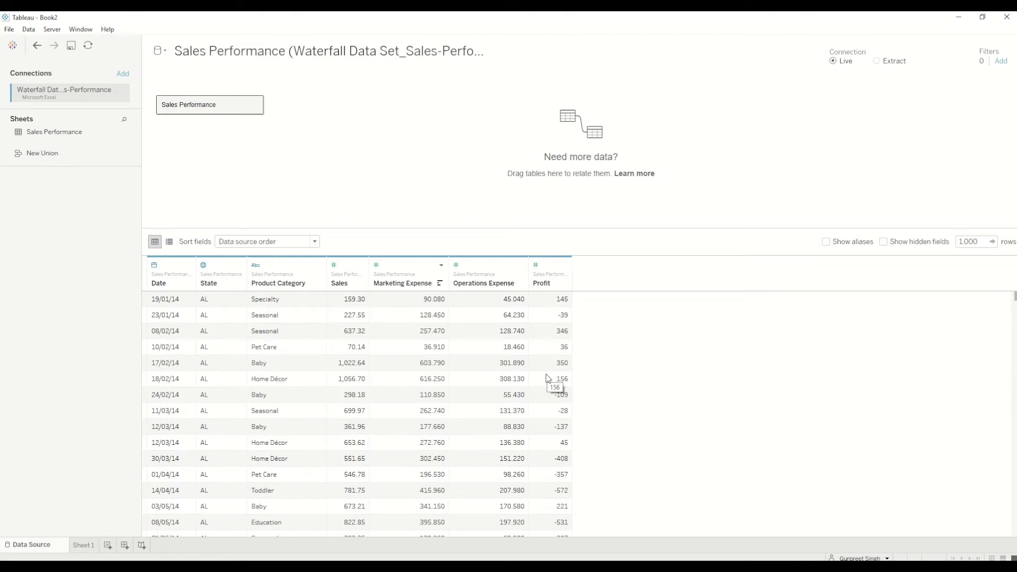
# - On Sheet 1, place Date on Columns as continuous MONTH(Date), Dec 2013 to Aug 2016
pyautogui.click(84, 545)
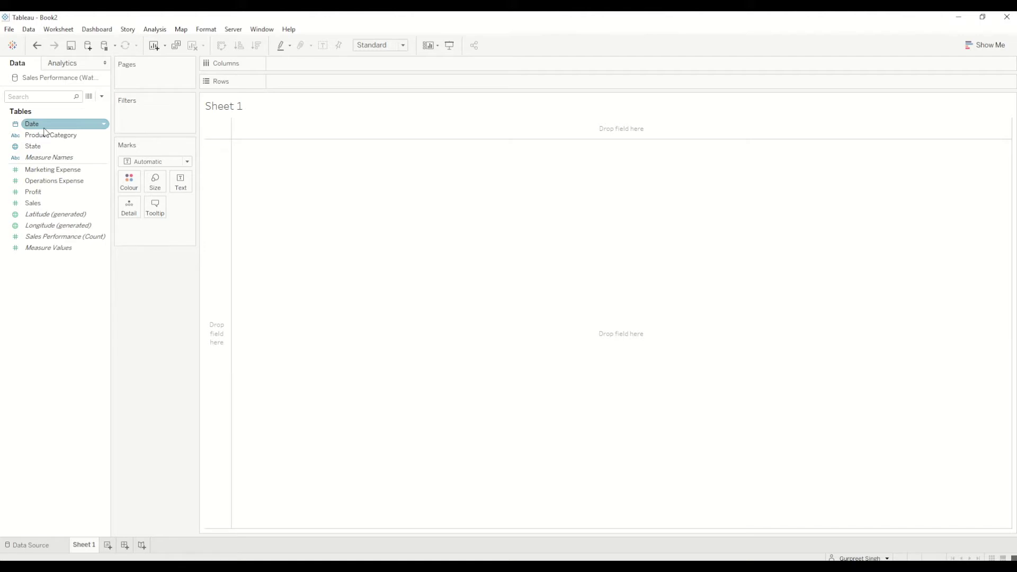
pyautogui.moveTo(45, 130); pyautogui.dragTo(299, 68)
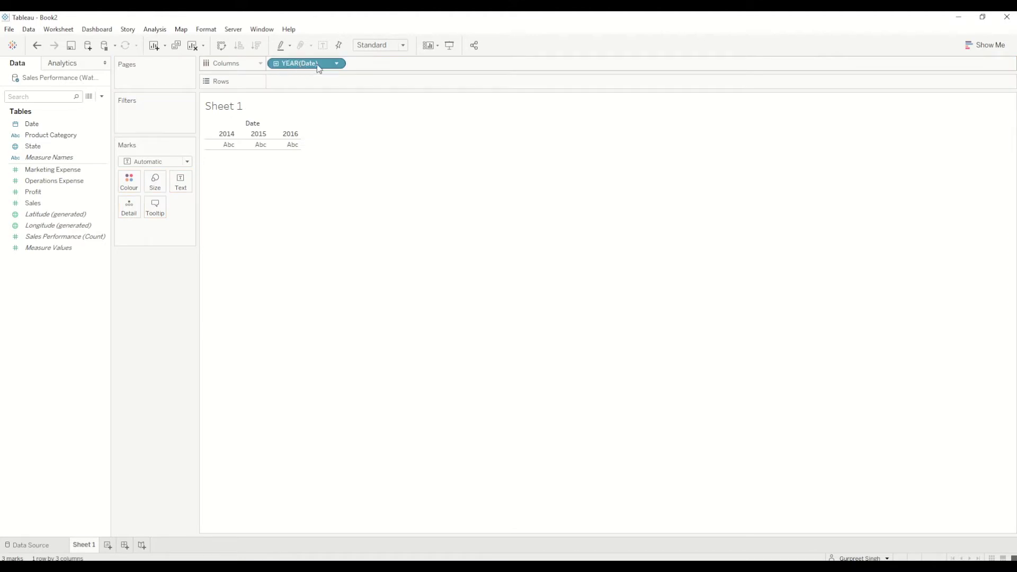
pyautogui.click(337, 64)
pyautogui.click(316, 303)
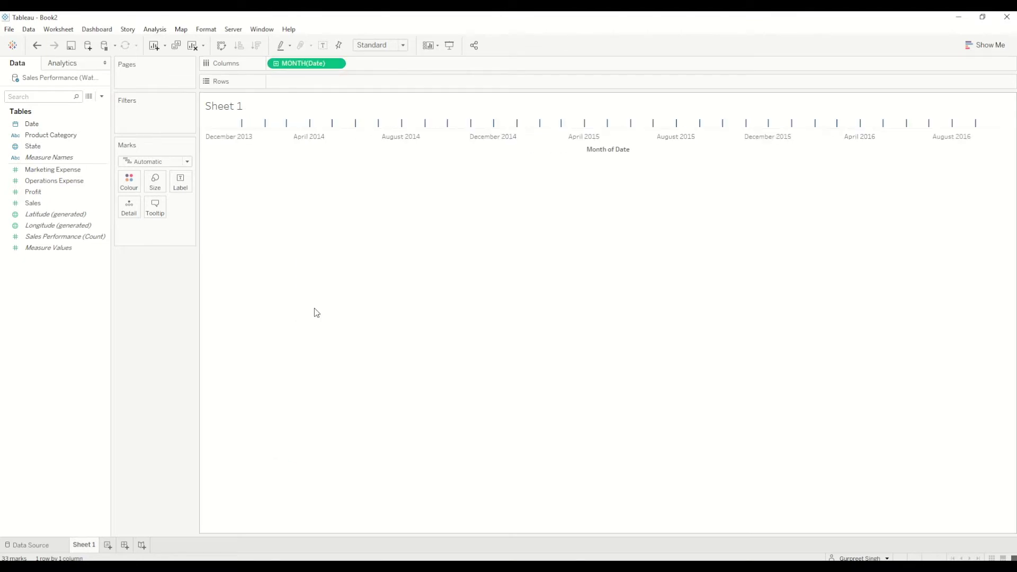
pyautogui.moveTo(314, 65); pyautogui.dragTo(308, 203)
pyautogui.click(34, 125)
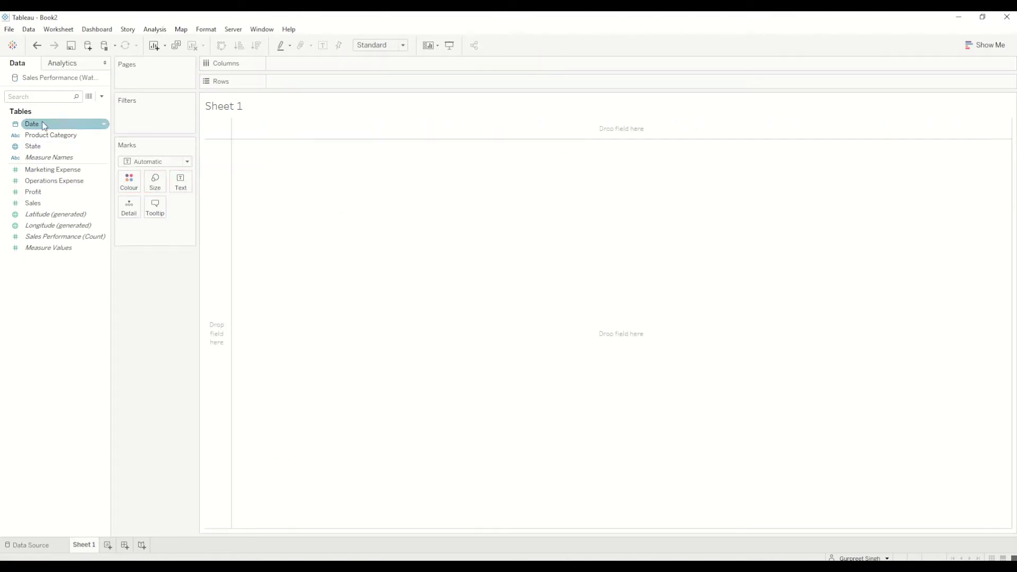
pyautogui.moveTo(44, 125); pyautogui.dragTo(293, 64)
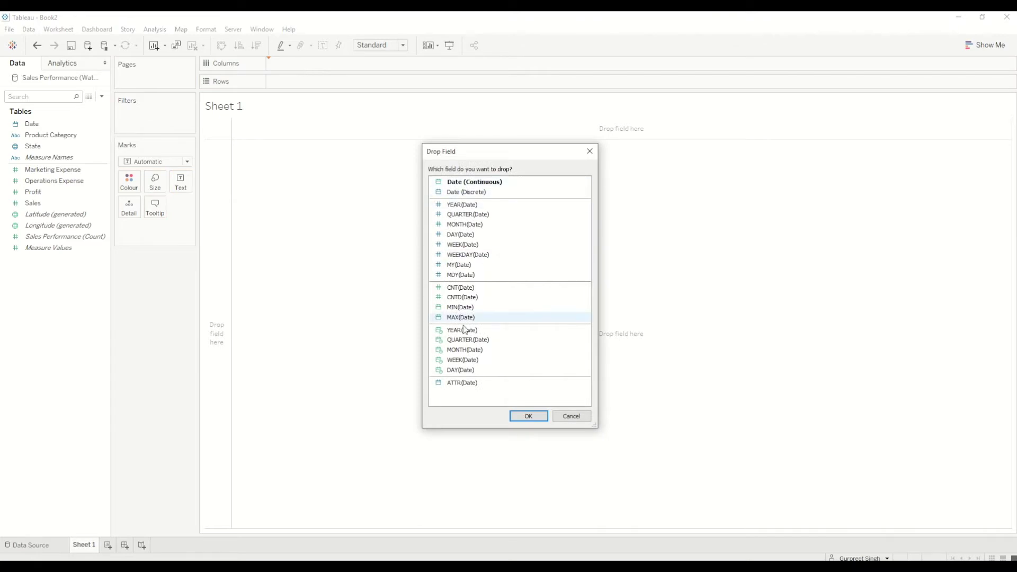
pyautogui.click(460, 349)
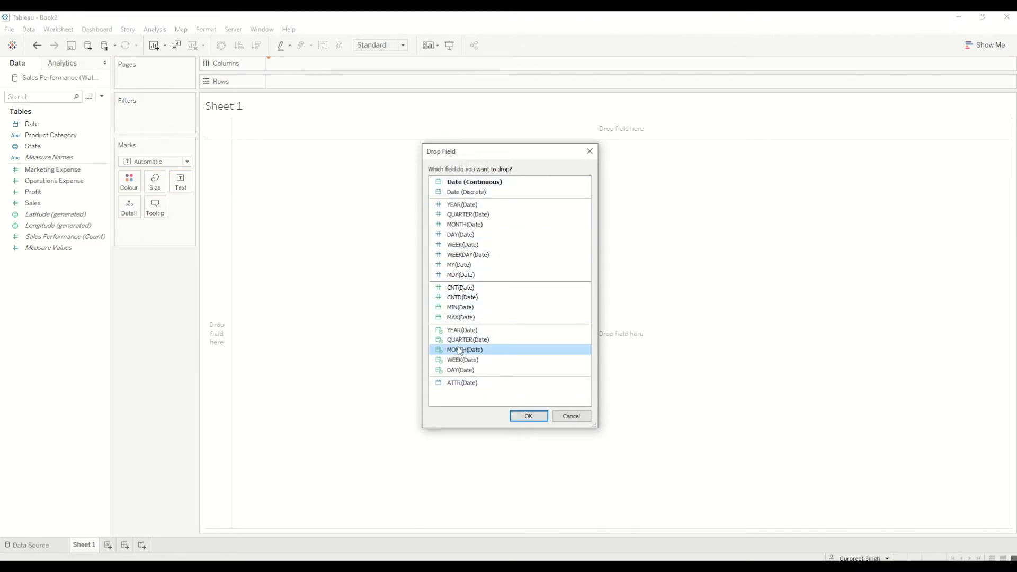
pyautogui.click(528, 417)
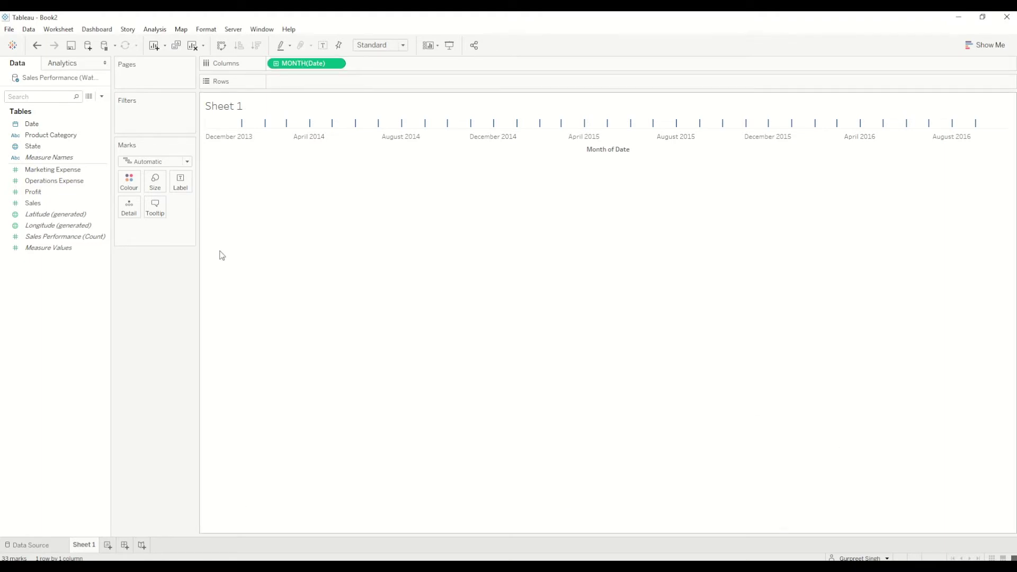
# - Put Profit on Rows and make SUM(Profit) a Running Total quick table calculation
pyautogui.moveTo(56, 198); pyautogui.dragTo(309, 87)
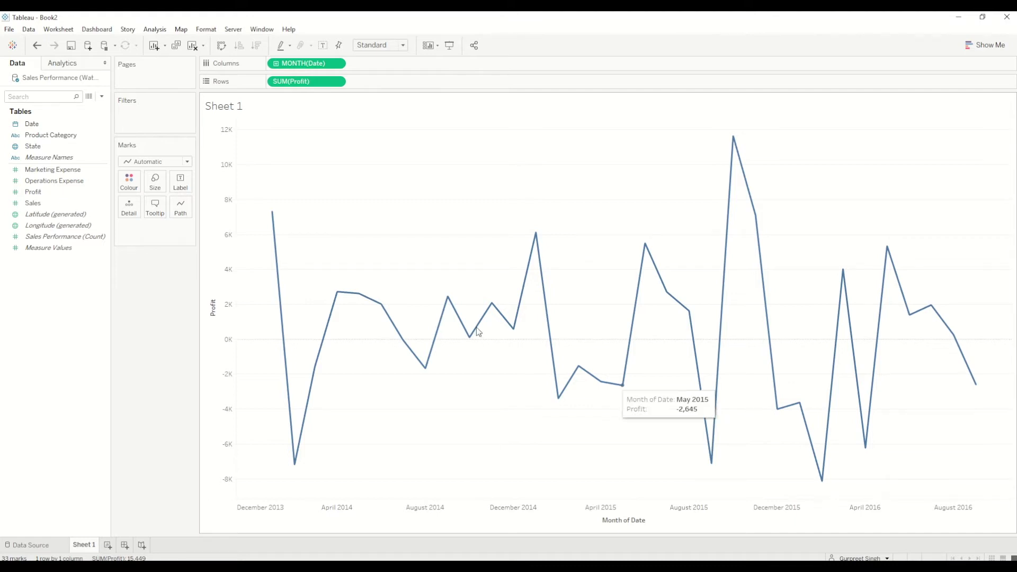
pyautogui.click(337, 82)
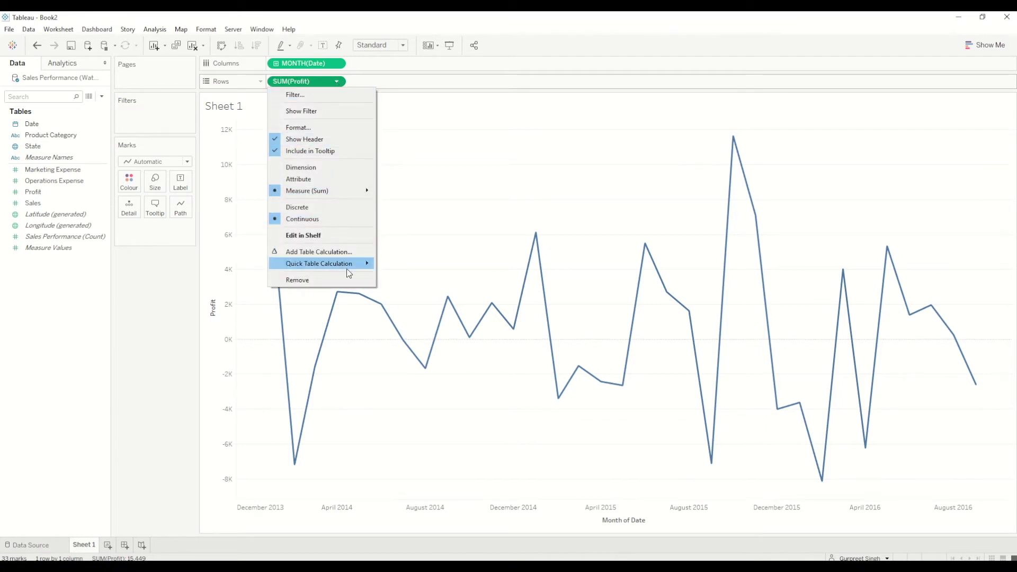
pyautogui.moveTo(346, 269)
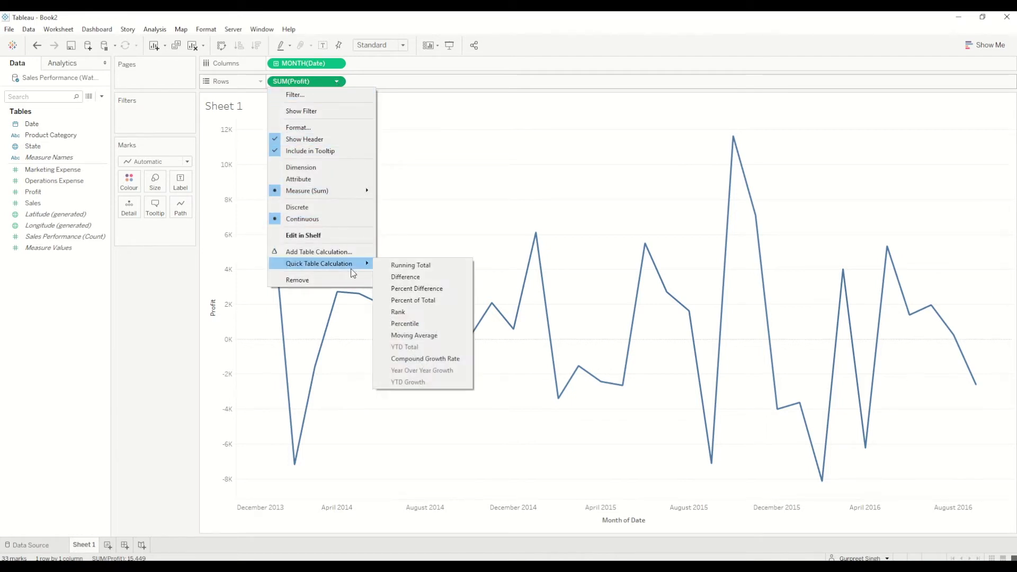
pyautogui.click(395, 265)
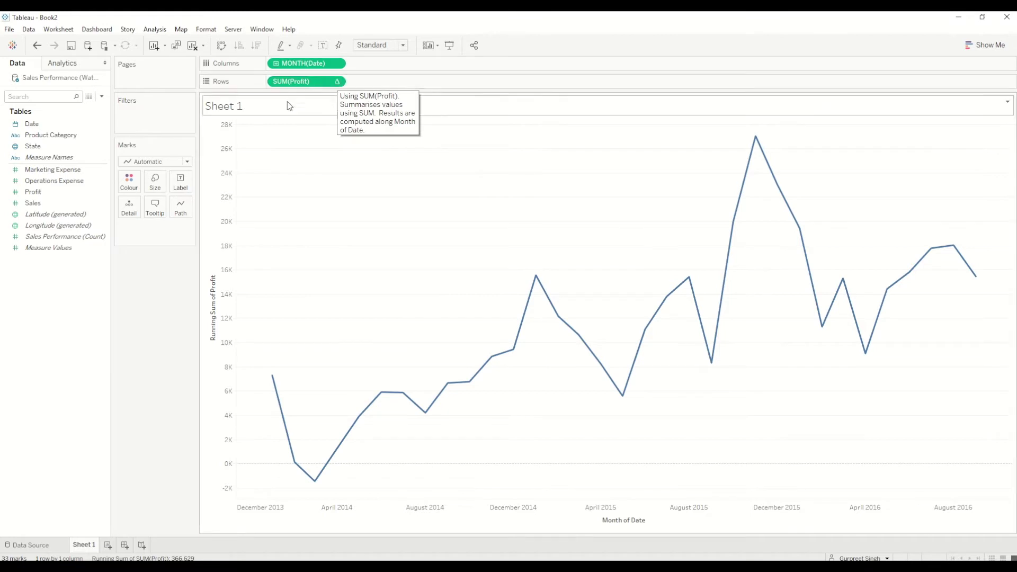
# - Switch the mark type to Gantt Bar and size the bars by SUM(Profit)
pyautogui.click(172, 164)
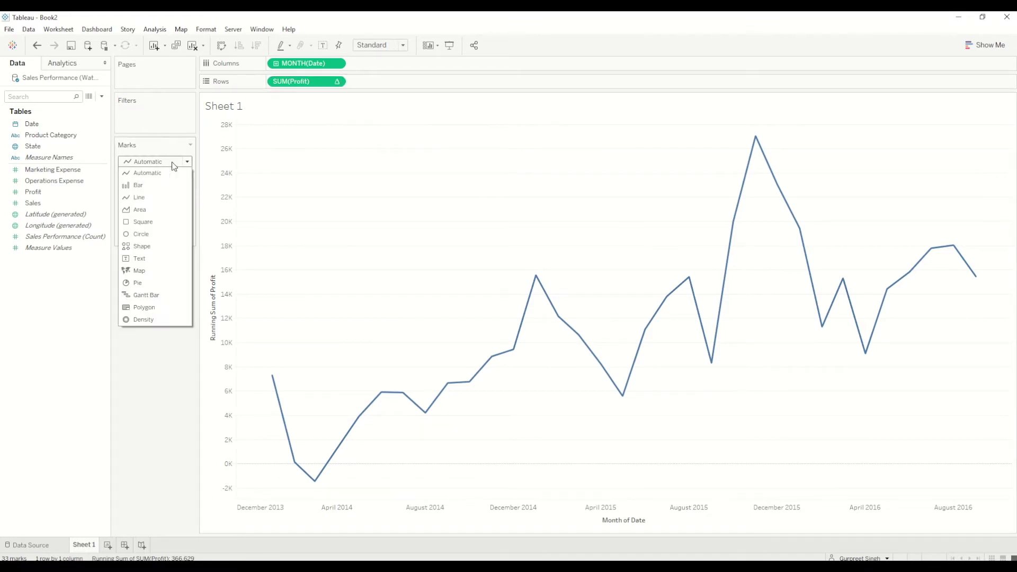
pyautogui.click(162, 295)
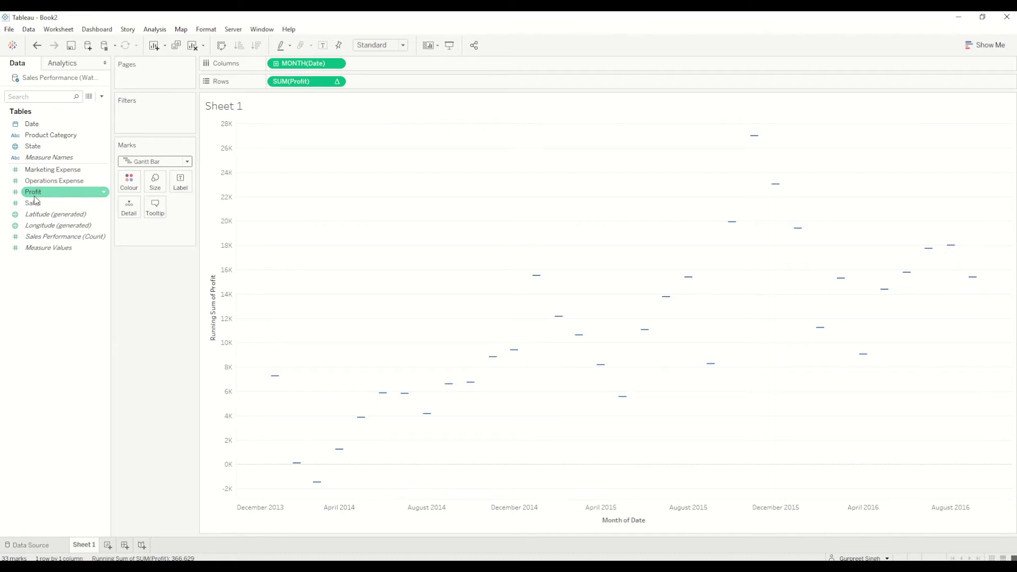
pyautogui.moveTo(35, 200); pyautogui.dragTo(151, 188)
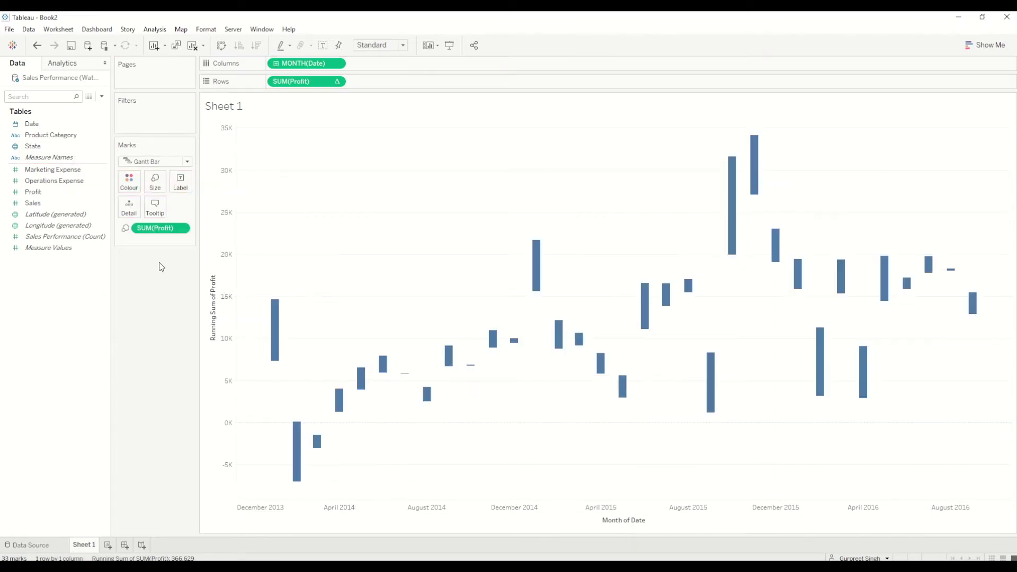
pyautogui.moveTo(279, 306)
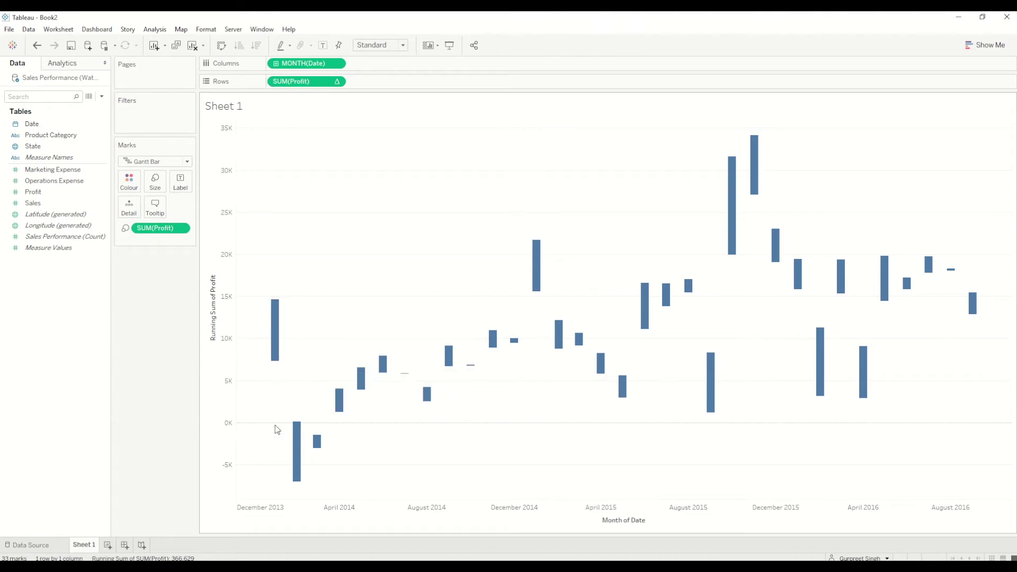
# - Negate the Size expression to -SUM([Profit]) so each month's bar steps like a waterfall
pyautogui.moveTo(276, 368)
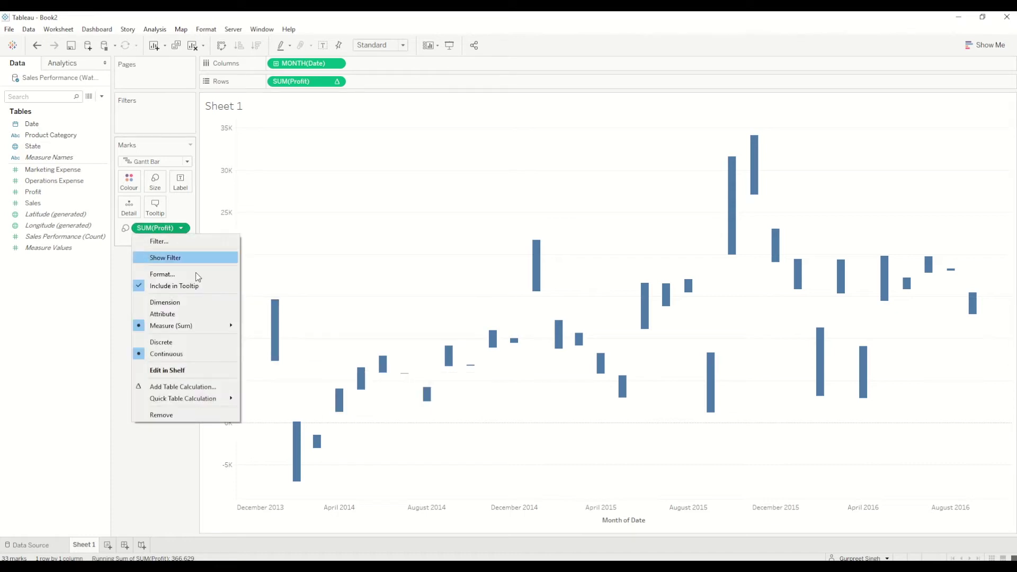
pyautogui.click(202, 370)
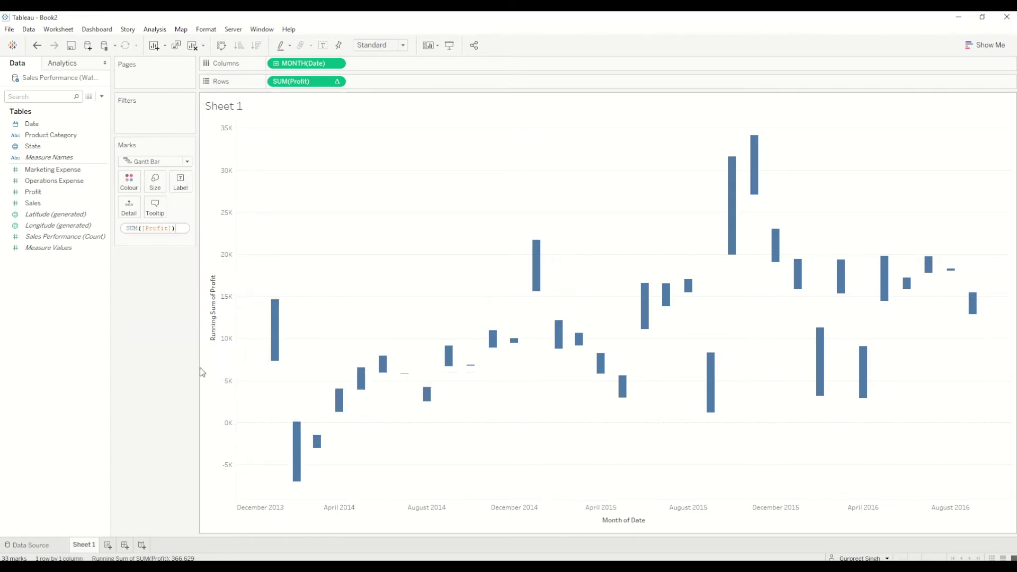
pyautogui.write('-')
pyautogui.press('Return')
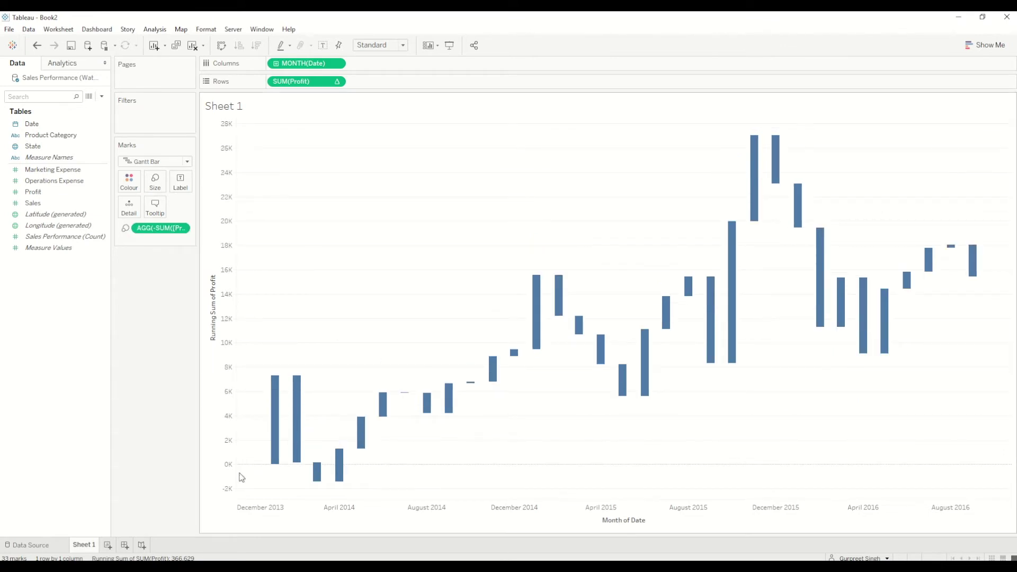
pyautogui.moveTo(276, 470)
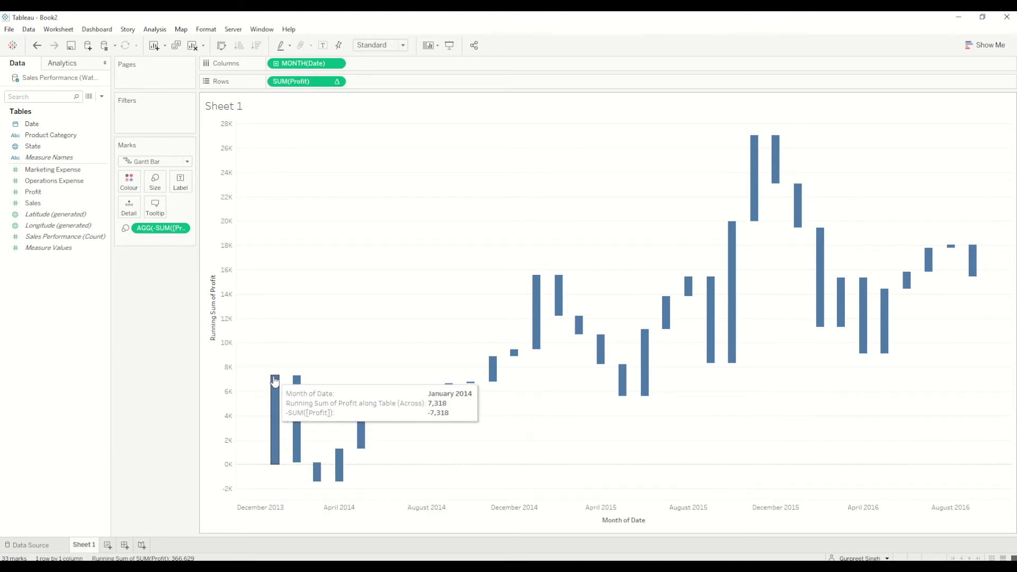
pyautogui.moveTo(301, 387)
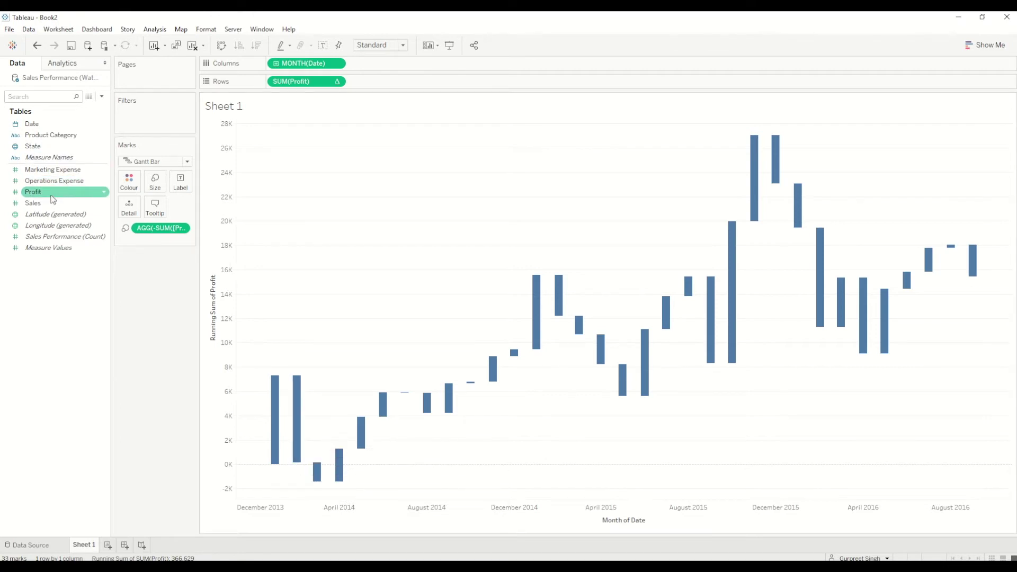
# - Colour the bars by Profit using a stepped Red-Green Diverging palette with 2 steps
pyautogui.moveTo(53, 199); pyautogui.dragTo(134, 188)
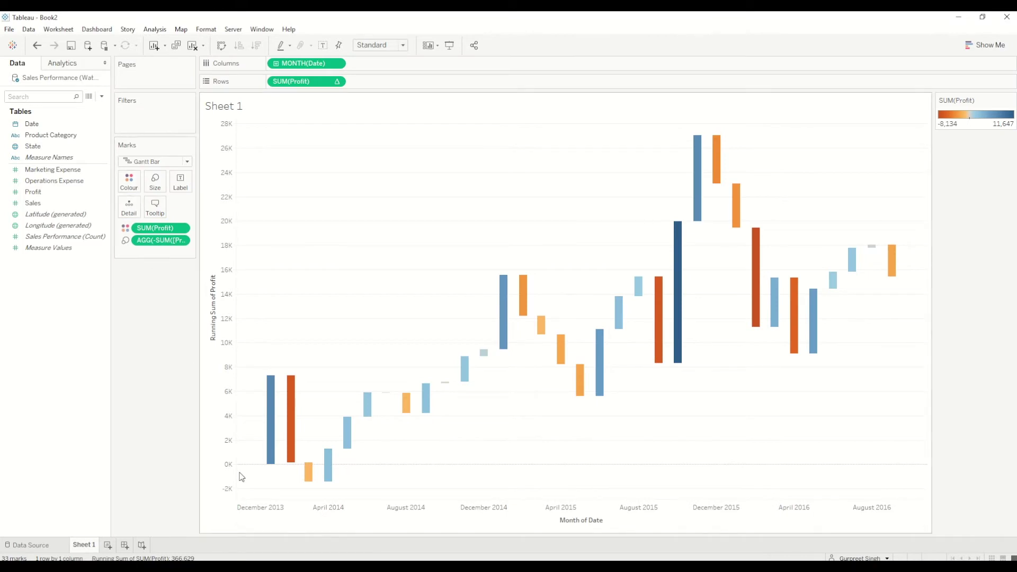
pyautogui.click(129, 182)
pyautogui.click(154, 215)
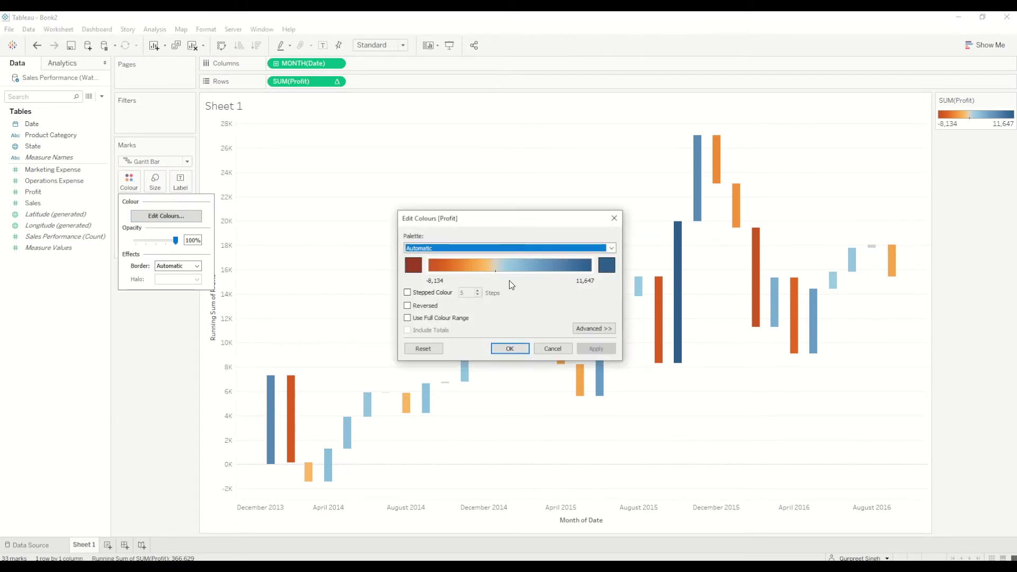
pyautogui.click(579, 248)
pyautogui.click(469, 368)
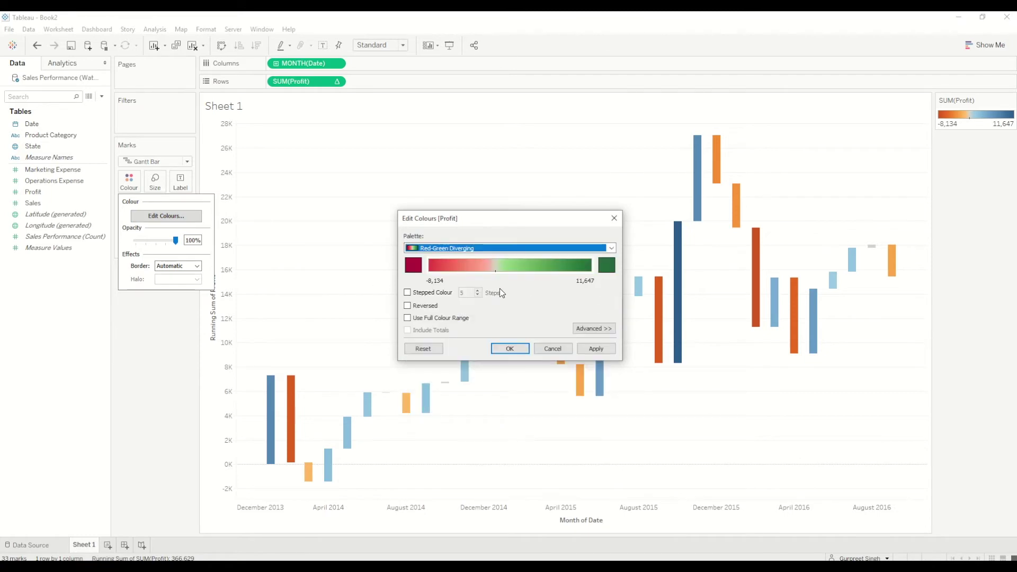
pyautogui.click(419, 294)
pyautogui.click(479, 295)
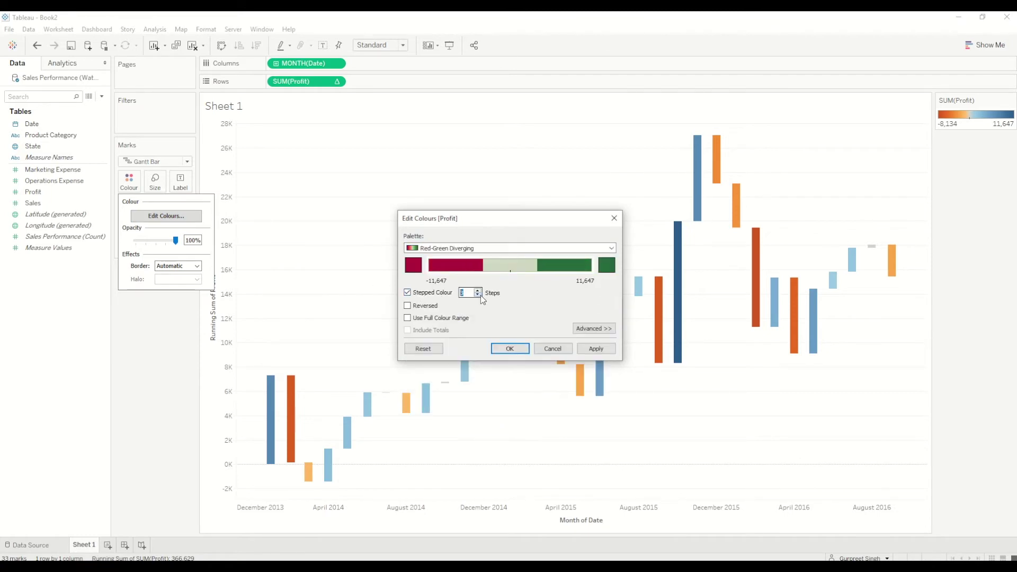
pyautogui.click(478, 295)
pyautogui.click(478, 295)
pyautogui.click(510, 348)
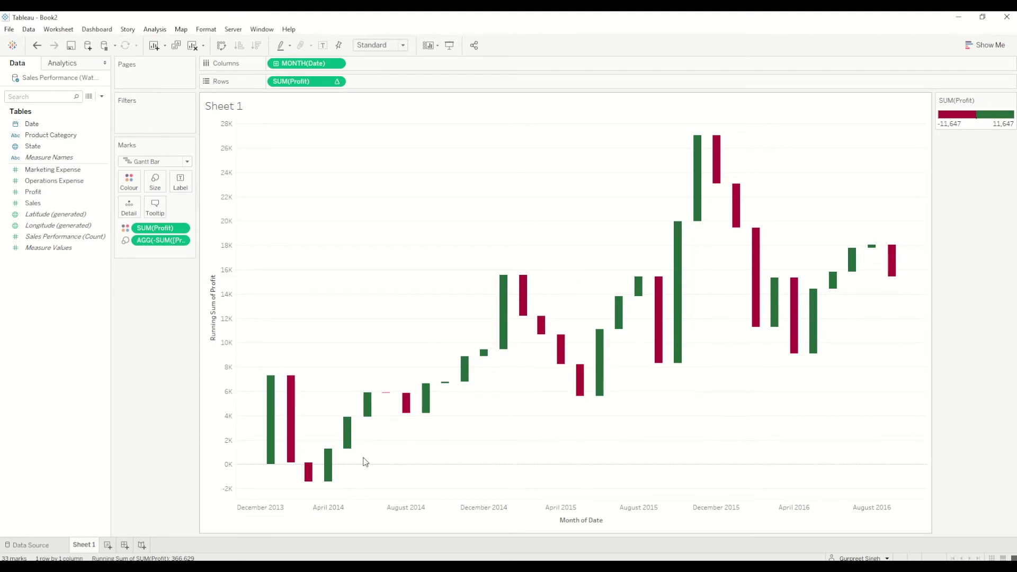
pyautogui.moveTo(272, 437)
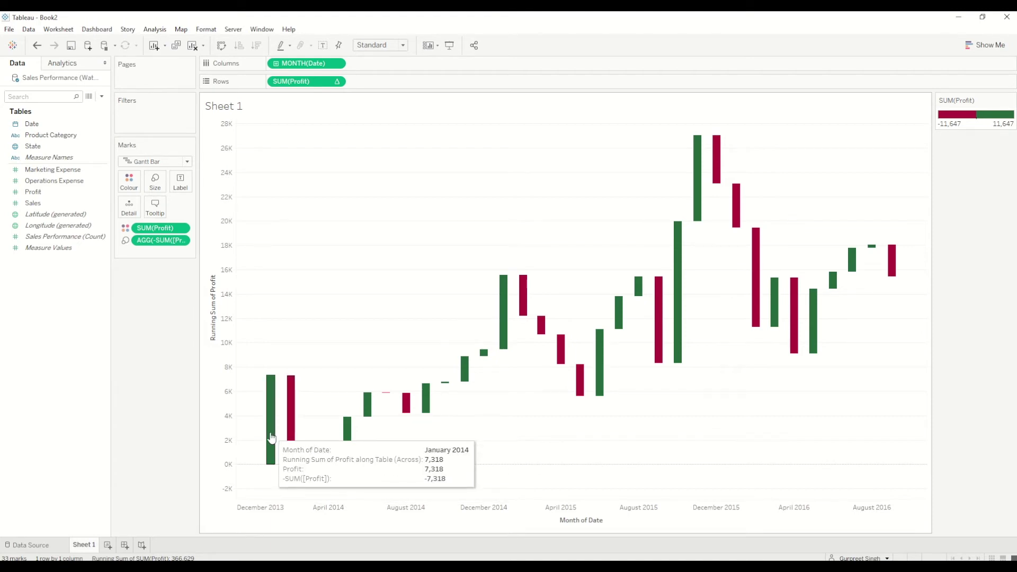
pyautogui.moveTo(295, 419)
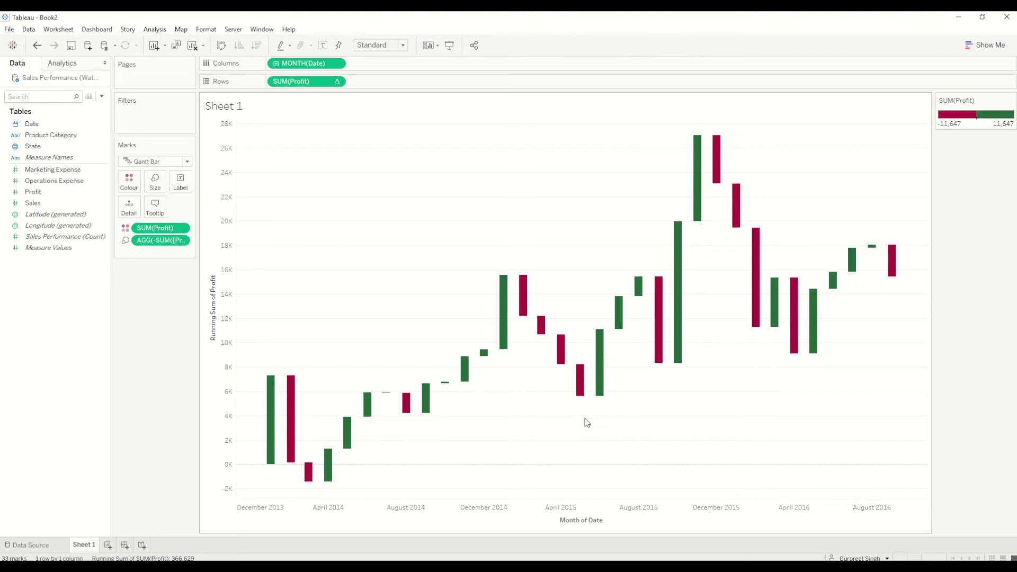
# - Format the month axis dates with the custom pattern 'mmm yy' (e.g. Dec 13)
pyautogui.rightClick(333, 64)
pyautogui.click(312, 108)
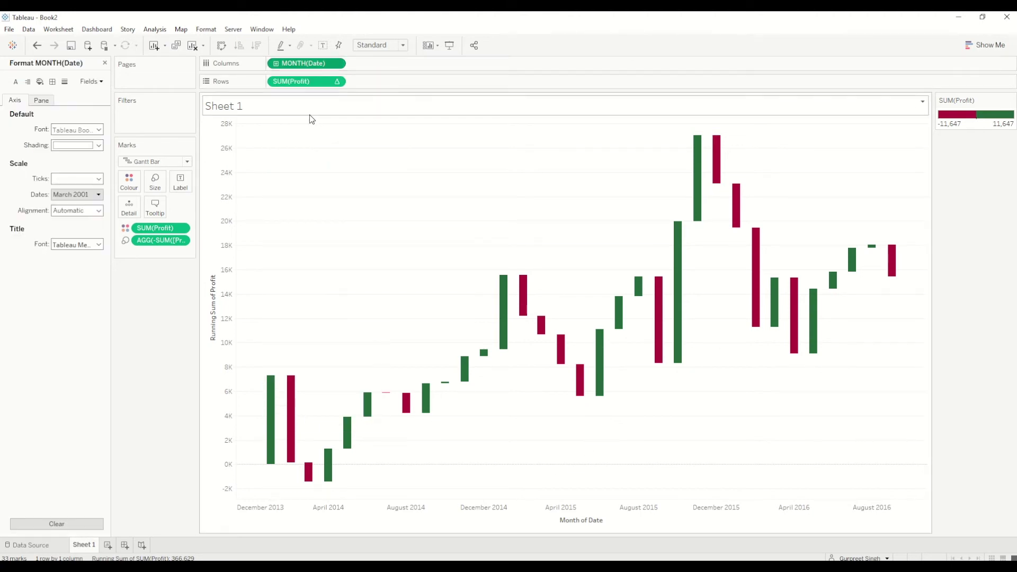
pyautogui.click(73, 195)
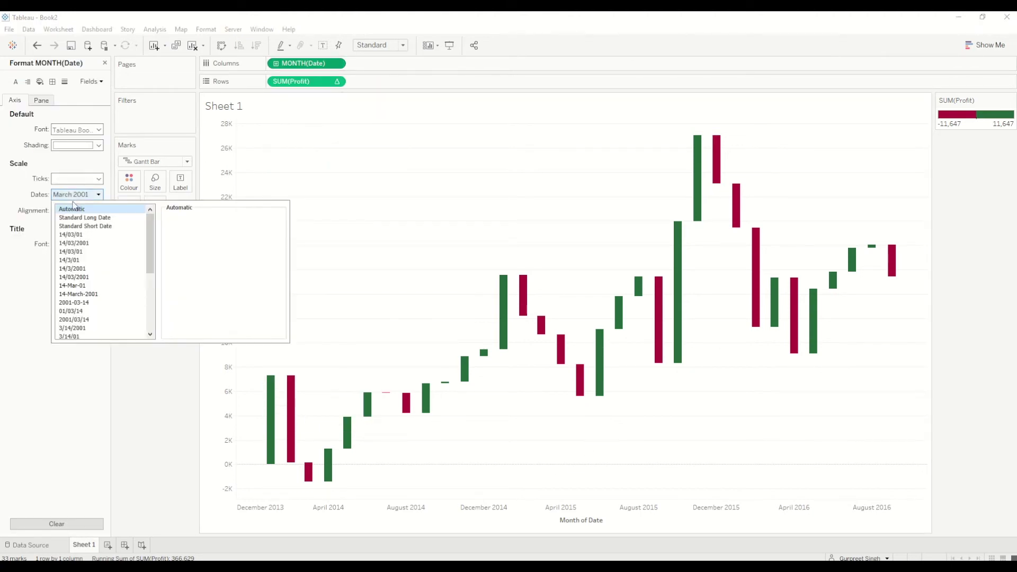
pyautogui.scroll(-5, 98, 297)
pyautogui.click(104, 329)
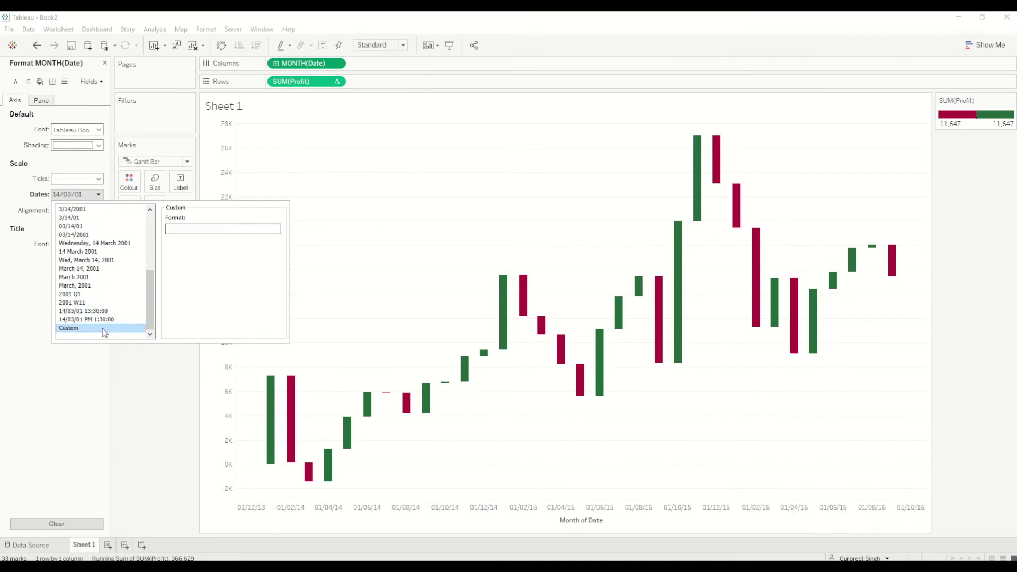
pyautogui.press('m')
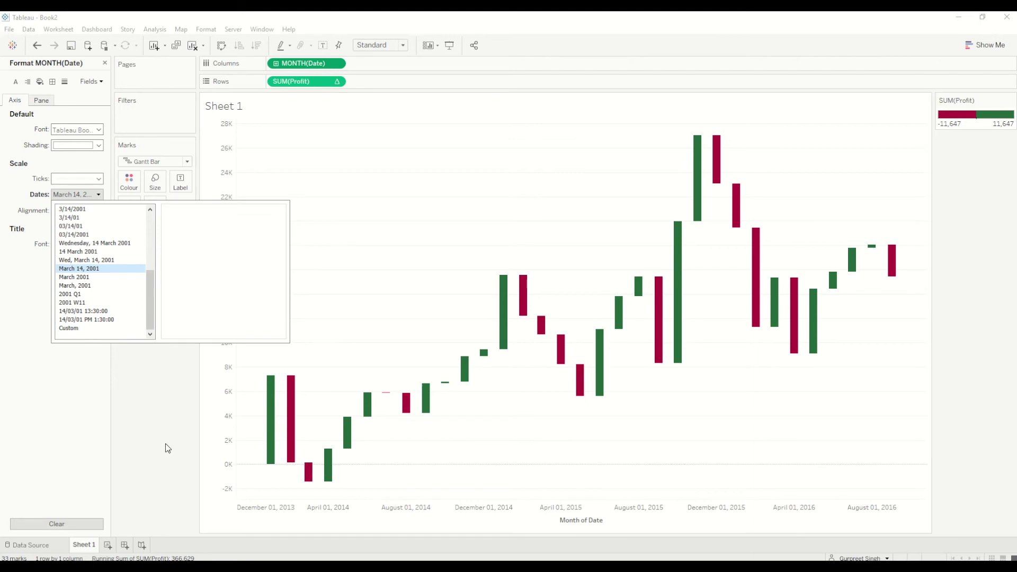
pyautogui.click(90, 329)
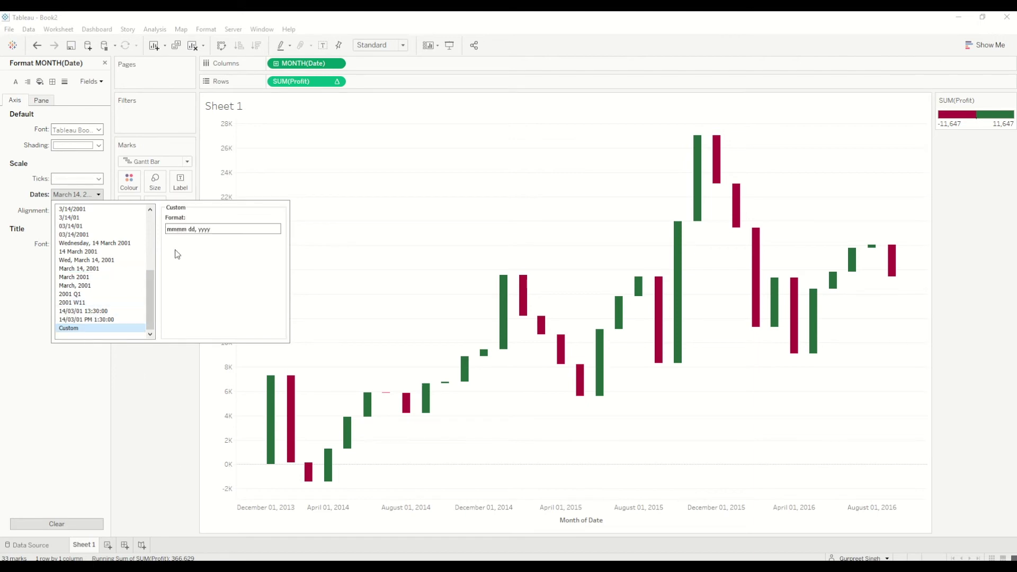
pyautogui.moveTo(222, 228); pyautogui.dragTo(119, 209)
pyautogui.write('mmm yy')
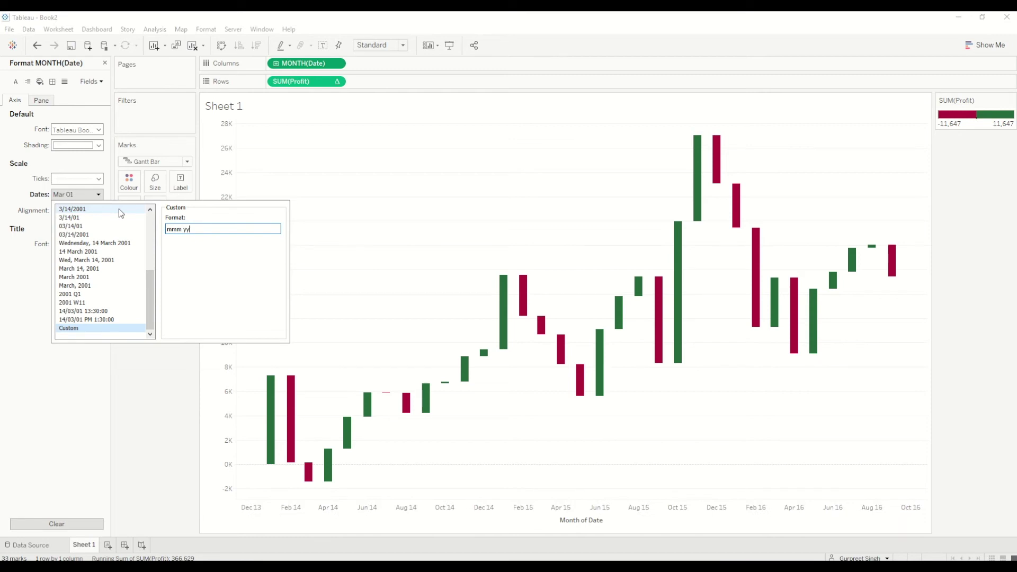
pyautogui.click(329, 499)
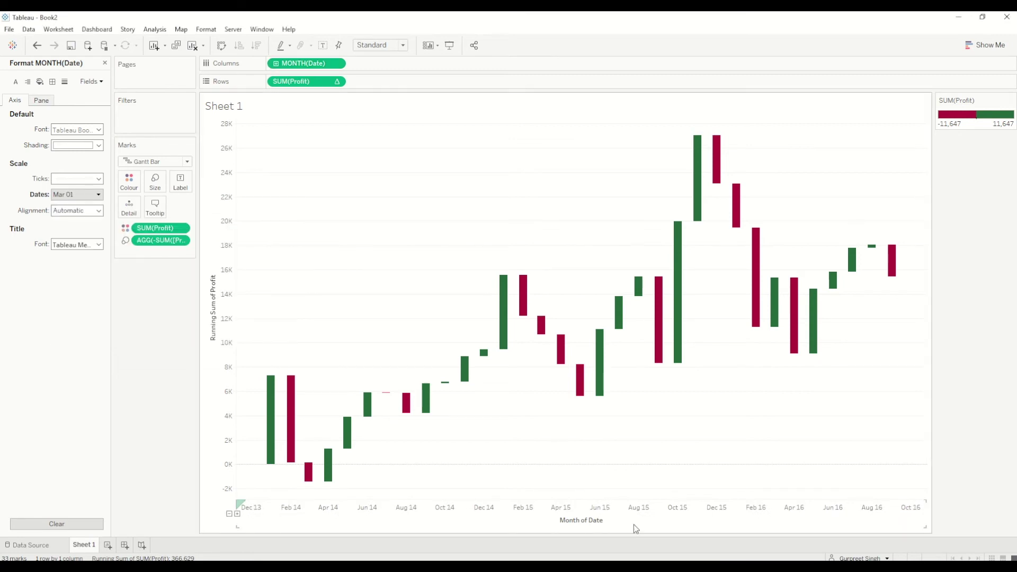
# - Clear the title of the Month of Date axis
pyautogui.rightClick(585, 524)
pyautogui.click(619, 443)
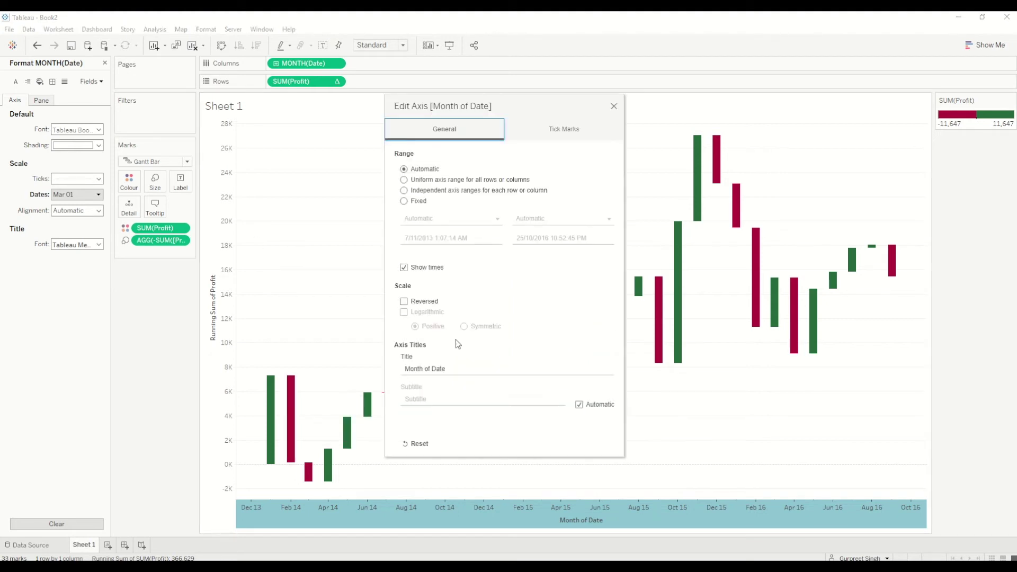
pyautogui.tripleClick(460, 369)
pyautogui.press('BackSpace')
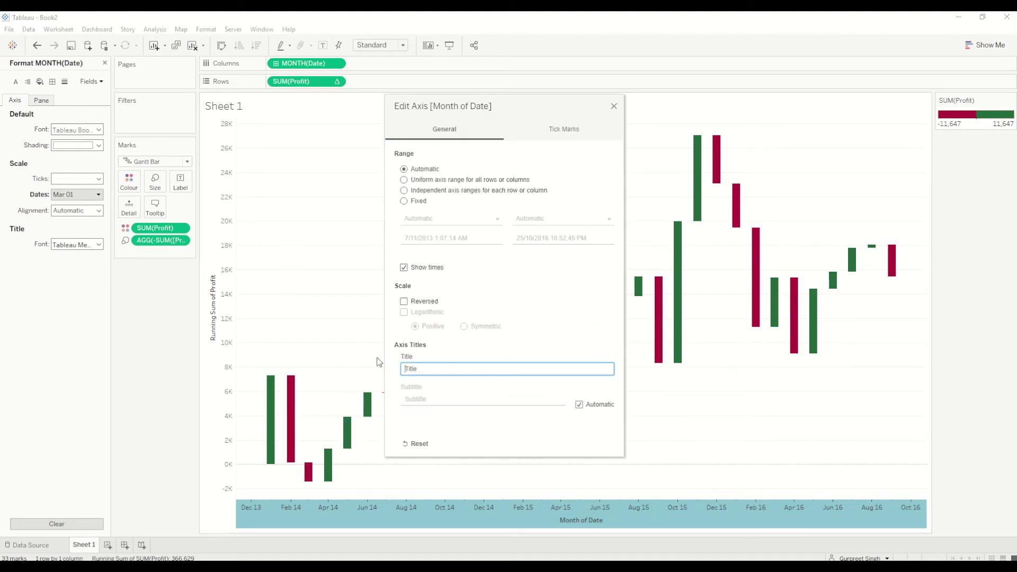
pyautogui.click(614, 107)
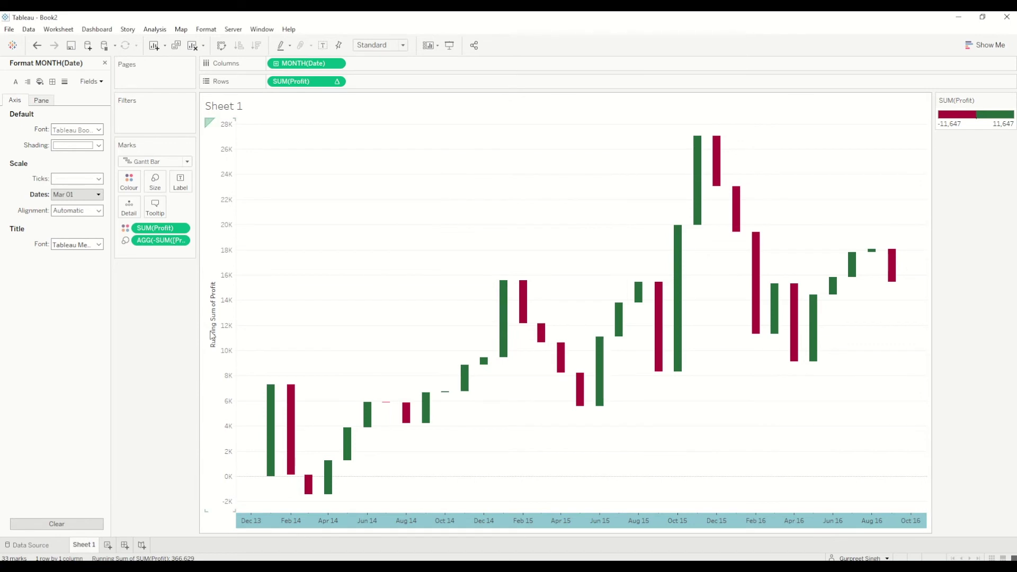
# - Rename the running-sum vertical axis title to 'Profits'
pyautogui.rightClick(213, 334)
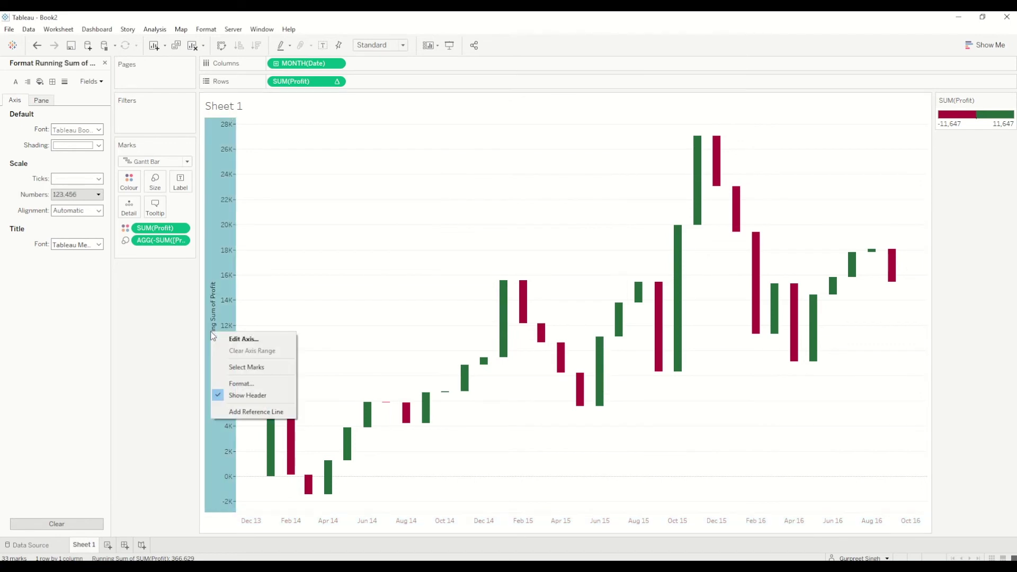
pyautogui.click(249, 348)
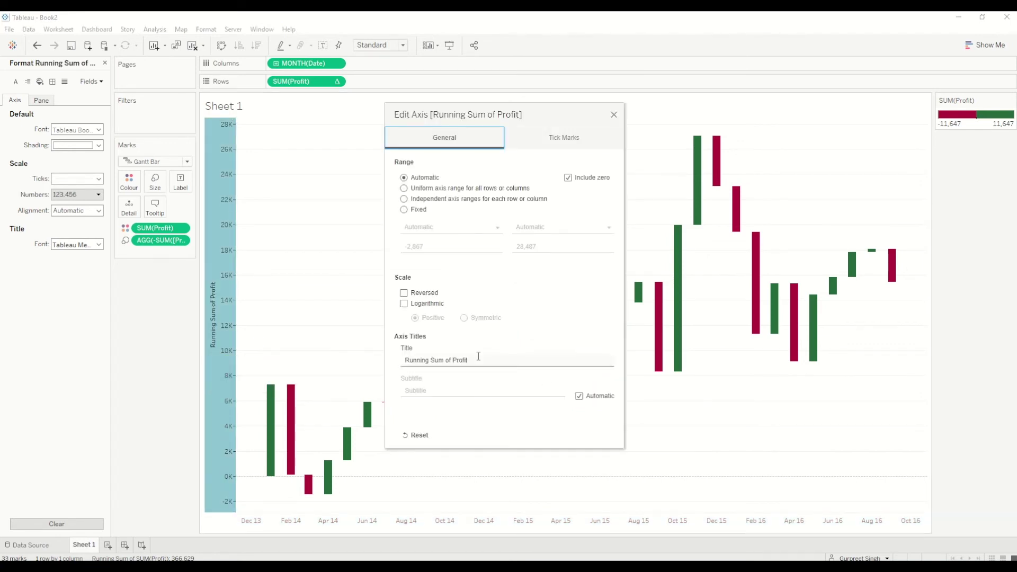
pyautogui.click(479, 359)
pyautogui.write('Profits')
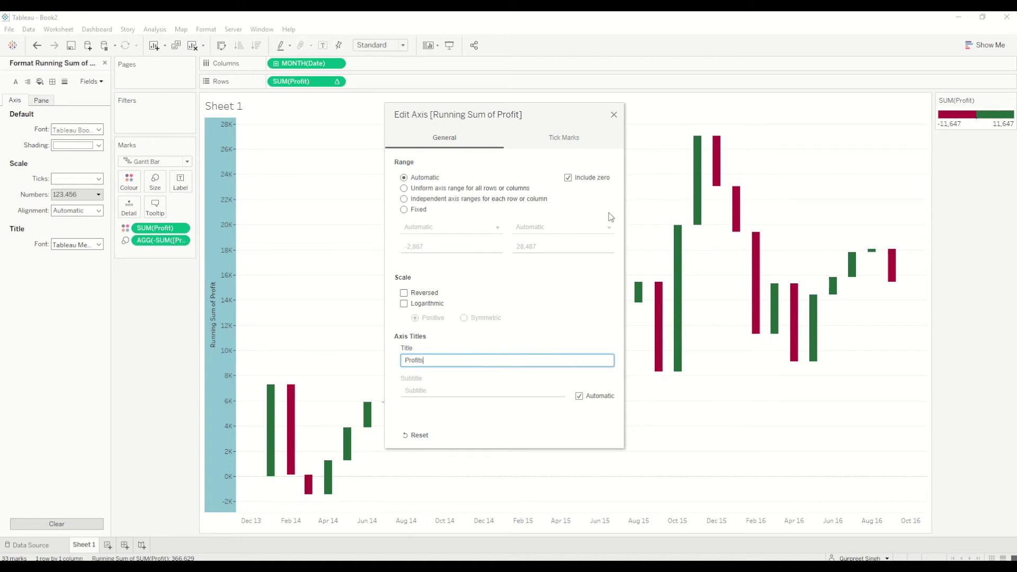
pyautogui.click(614, 114)
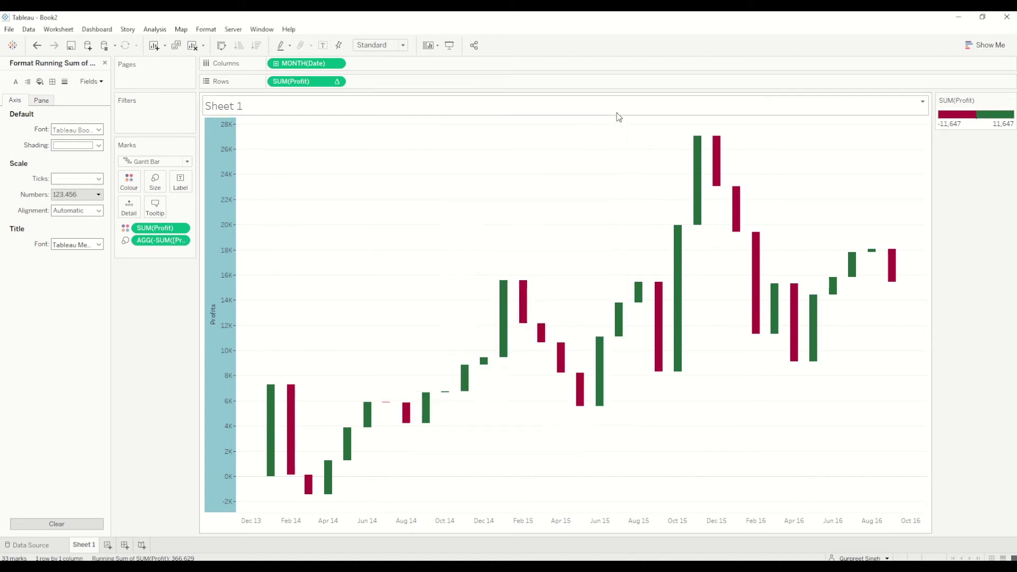
pyautogui.rightClick(375, 196)
# - Set the row grid lines to None in the sheet's line formatting
pyautogui.click(419, 250)
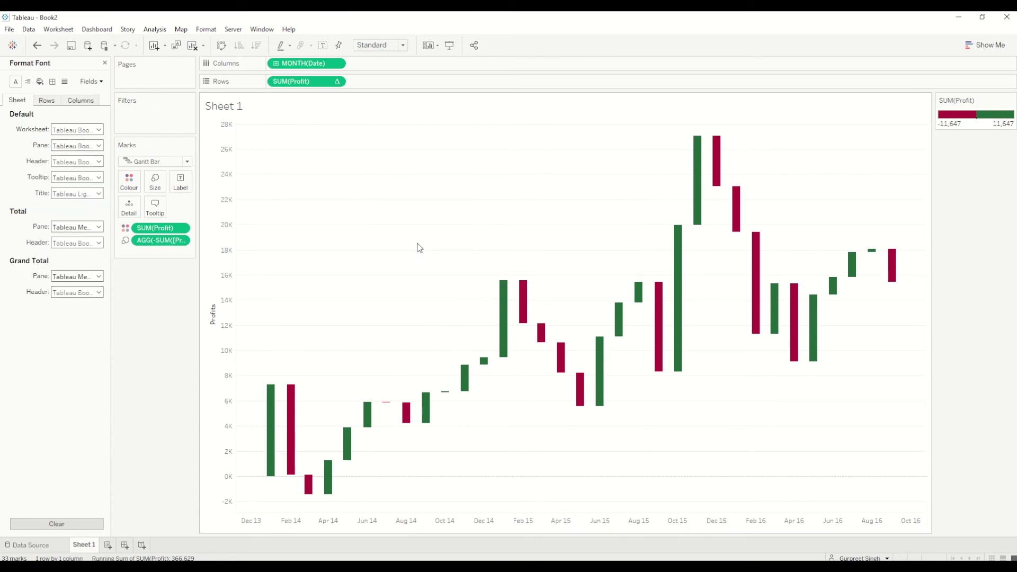
pyautogui.click(65, 81)
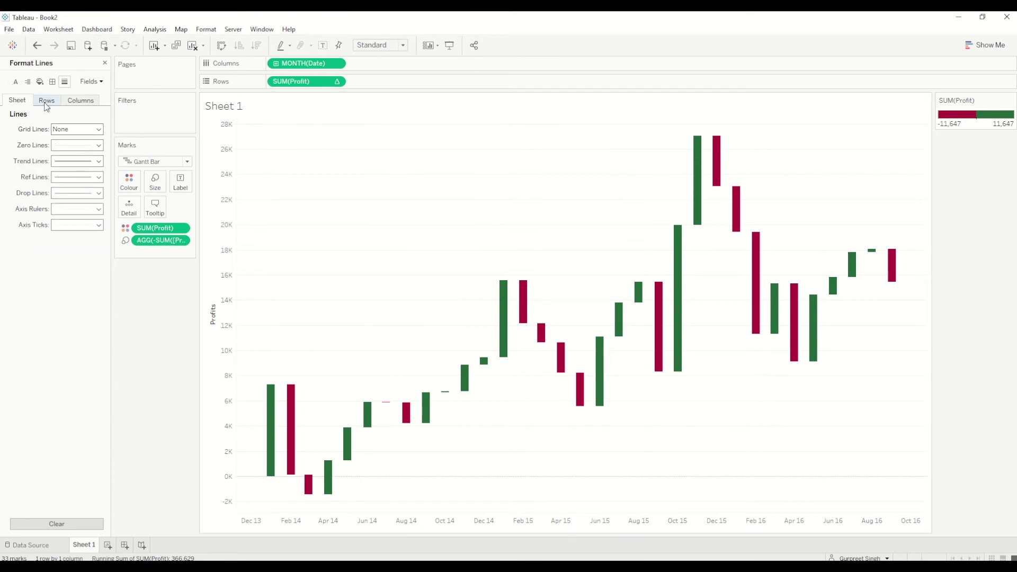
pyautogui.click(46, 100)
pyautogui.click(80, 129)
pyautogui.click(311, 200)
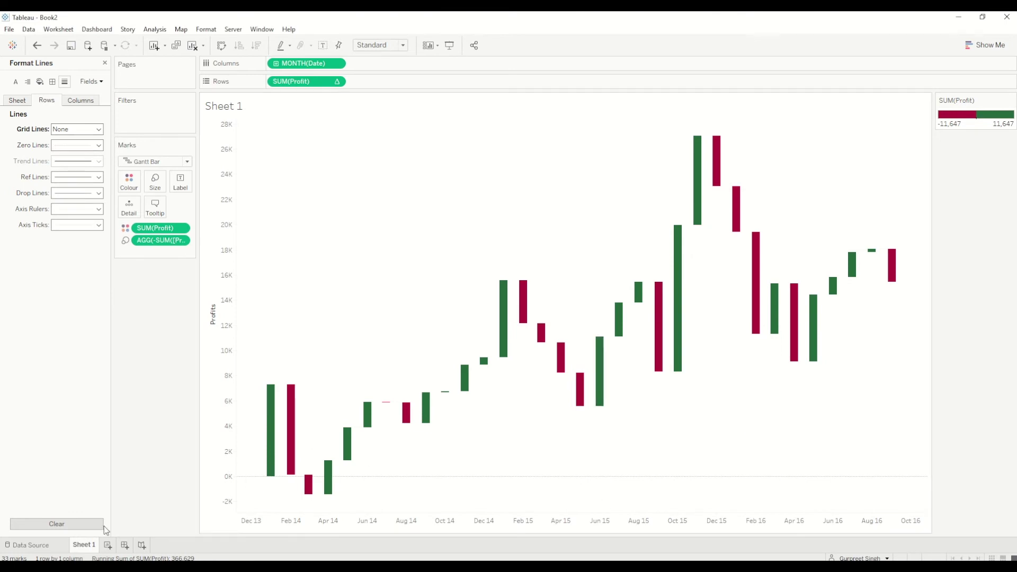
pyautogui.doubleClick(84, 545)
# - Rename Sheet 1 to 'Time Series WF Chart'
pyautogui.write('Time Sesire')
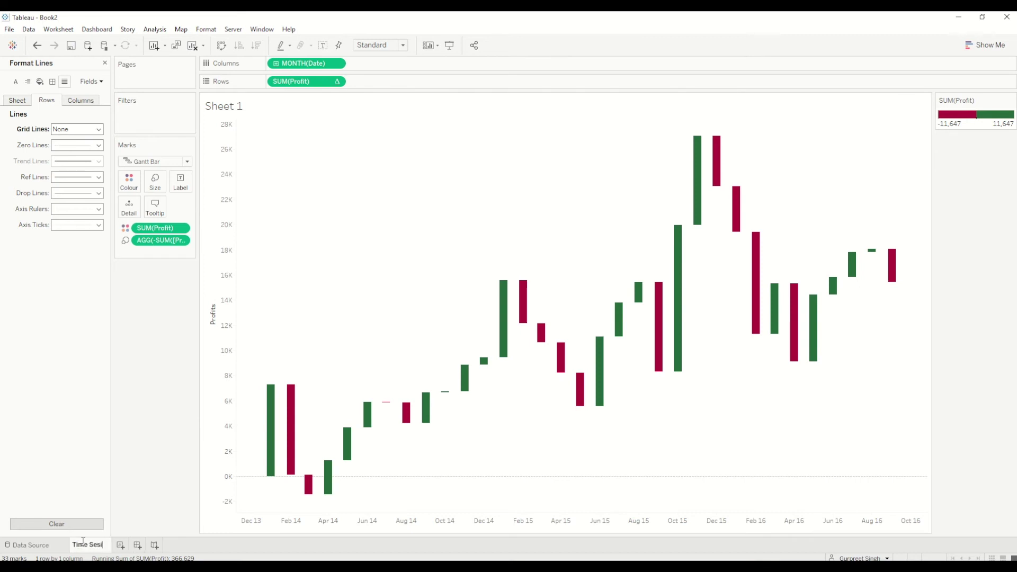
pyautogui.press('BackSpace')
pyautogui.press('BackSpace')
pyautogui.press('BackSpace')
pyautogui.press('BackSpace')
pyautogui.write('ries WF Char')
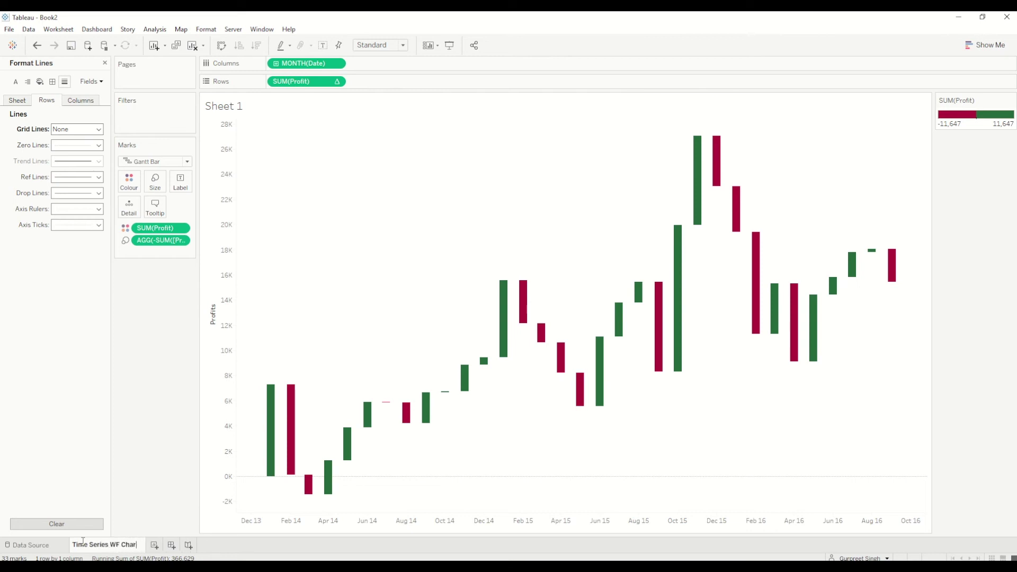
pyautogui.write('t')
pyautogui.press('Return')
# - Duplicate the sheet and rename the copy 'Categorical Series WF Chart'
pyautogui.rightClick(83, 546)
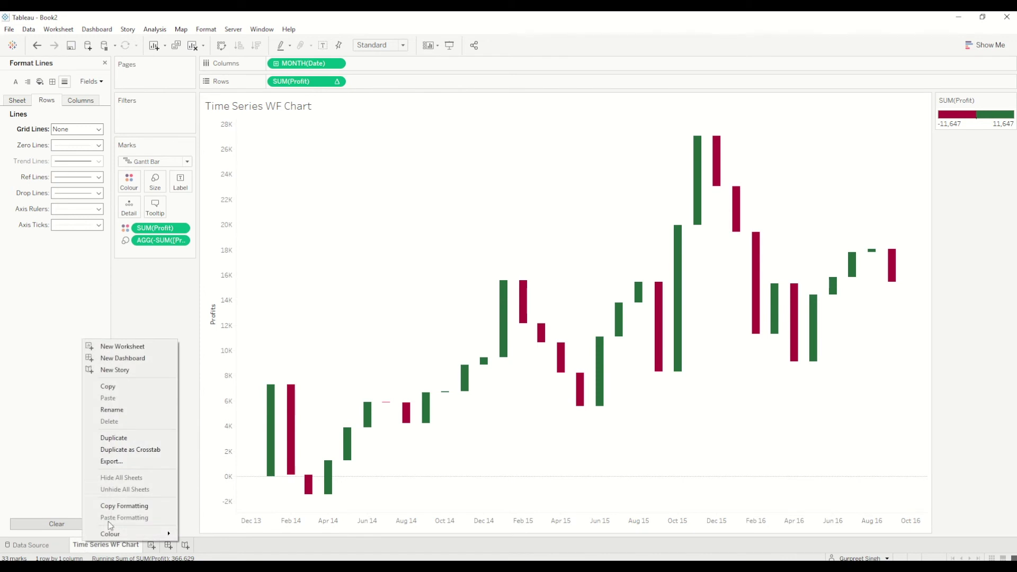
pyautogui.click(122, 443)
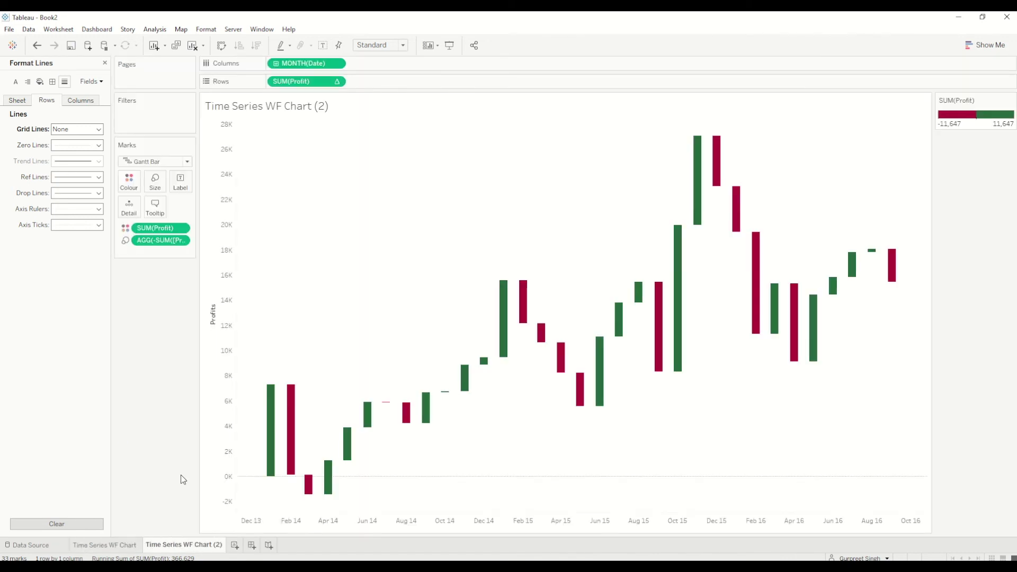
pyautogui.doubleClick(195, 546)
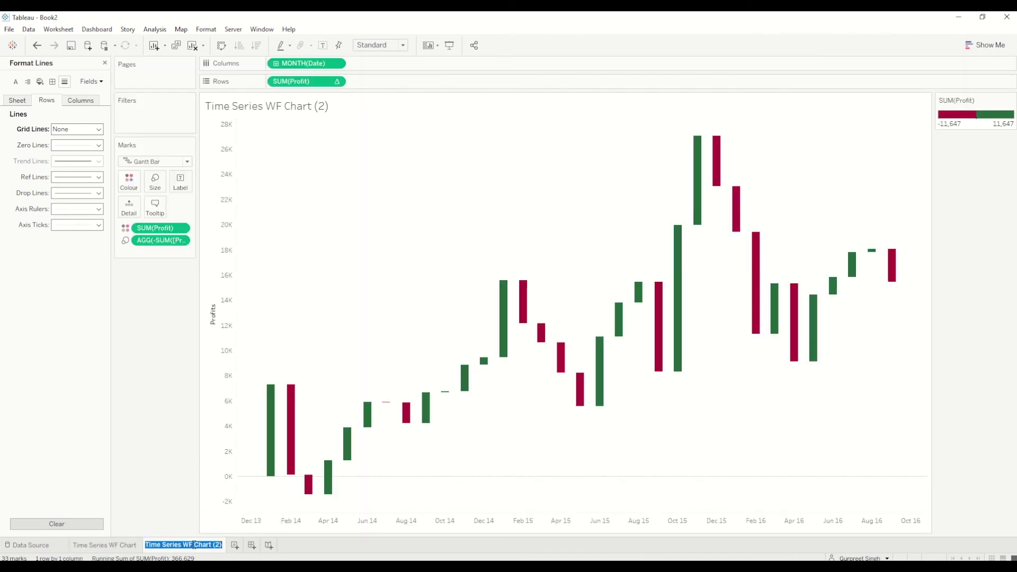
pyautogui.doubleClick(156, 546)
pyautogui.write('Categorica')
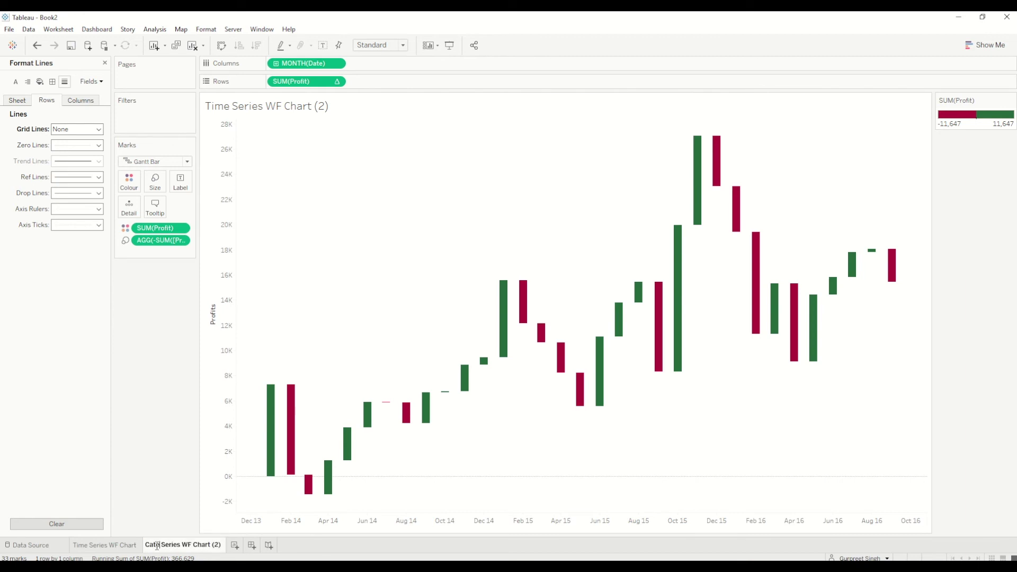
pyautogui.write('l')
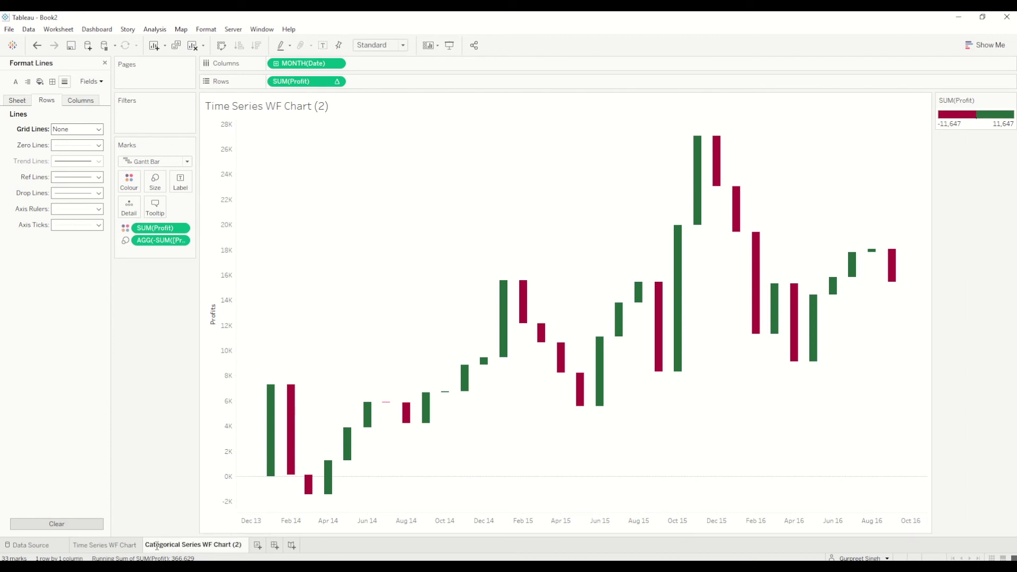
pyautogui.press('BackSpace')
pyautogui.press('BackSpace')
pyautogui.press('BackSpace')
pyautogui.press('Return')
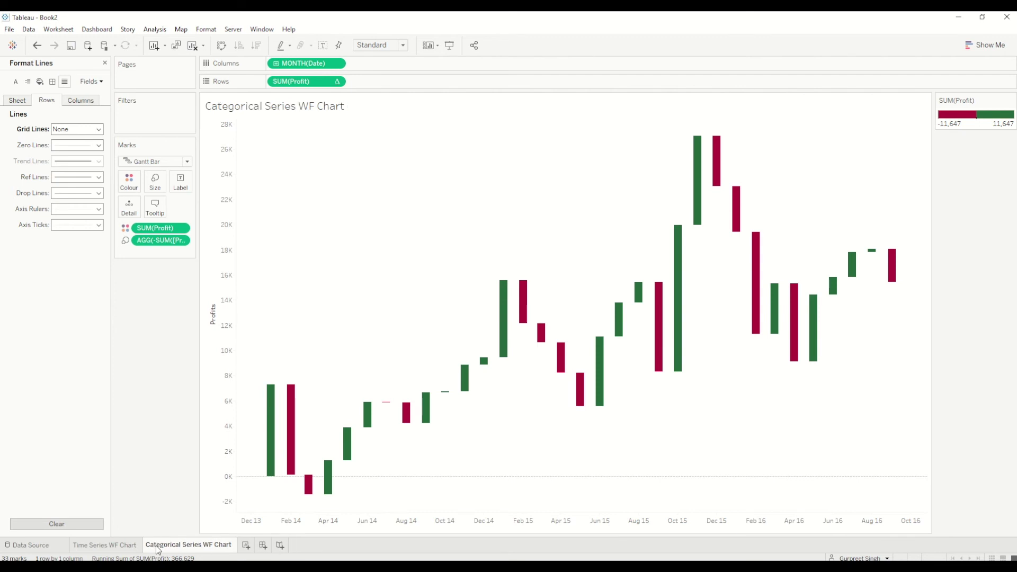
# - Close the Format pane and replace MONTH(Date) on Columns with Product Category
pyautogui.click(105, 63)
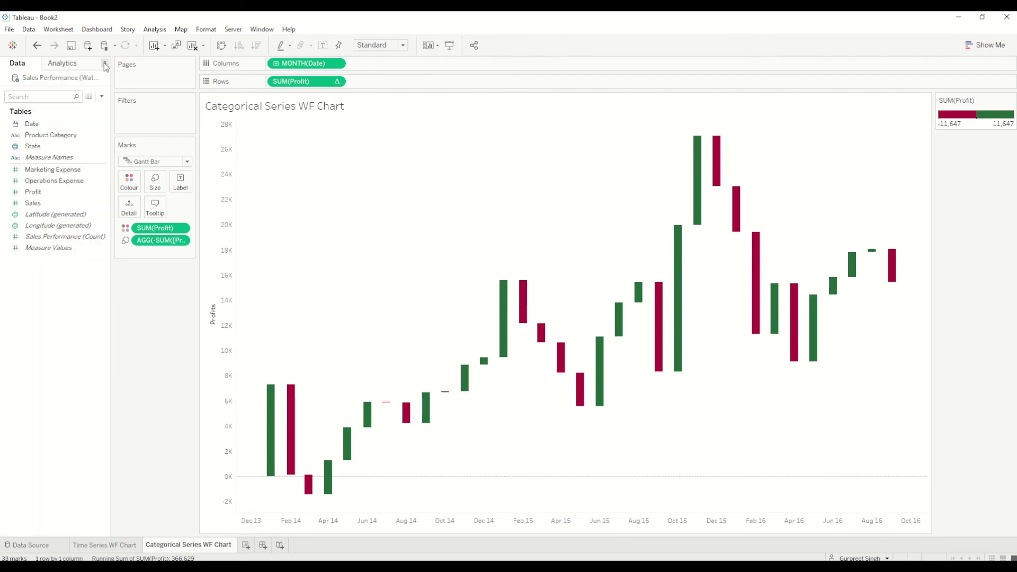
pyautogui.moveTo(37, 136); pyautogui.dragTo(264, 61)
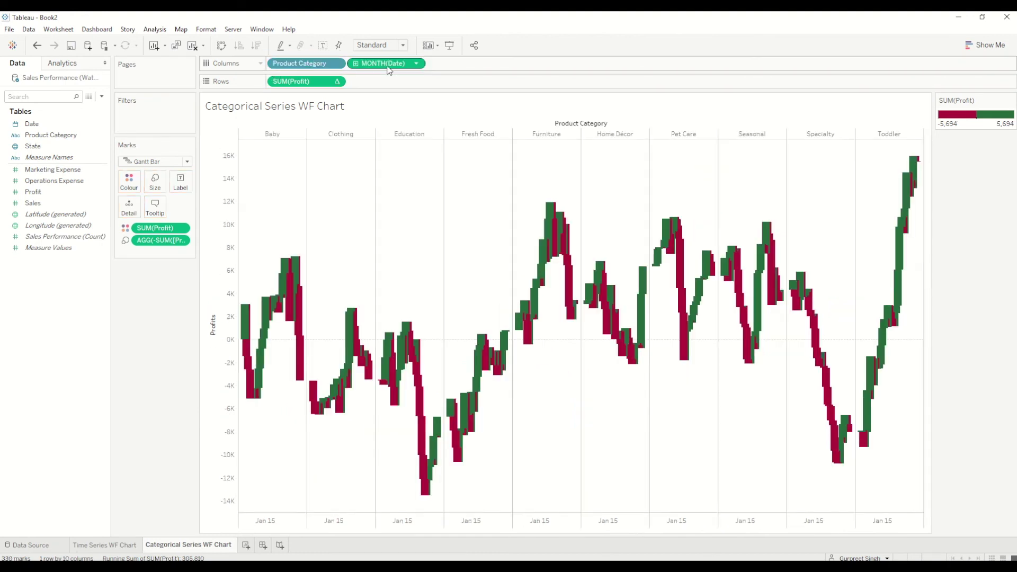
pyautogui.moveTo(389, 63); pyautogui.dragTo(159, 285)
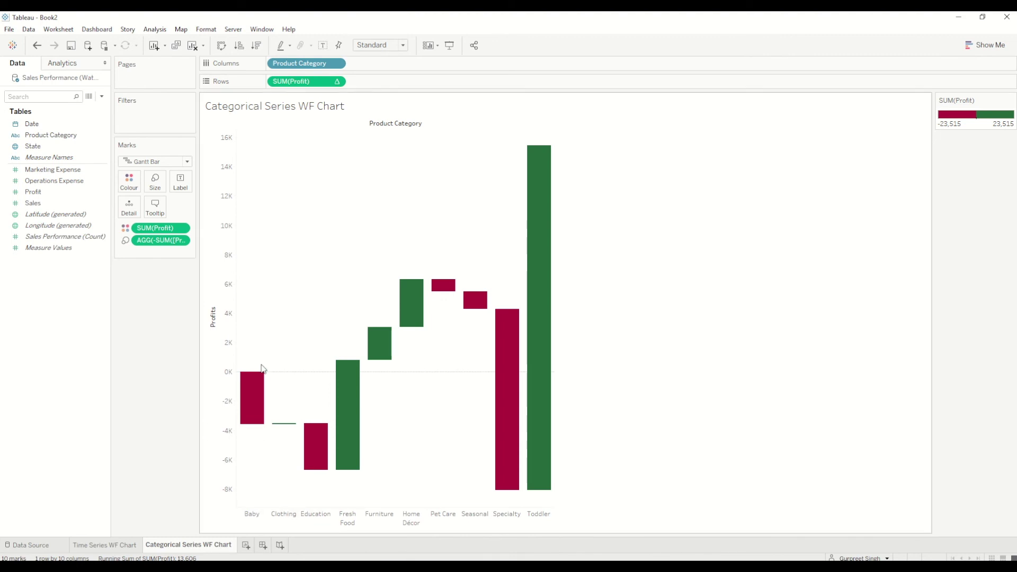
pyautogui.moveTo(254, 405)
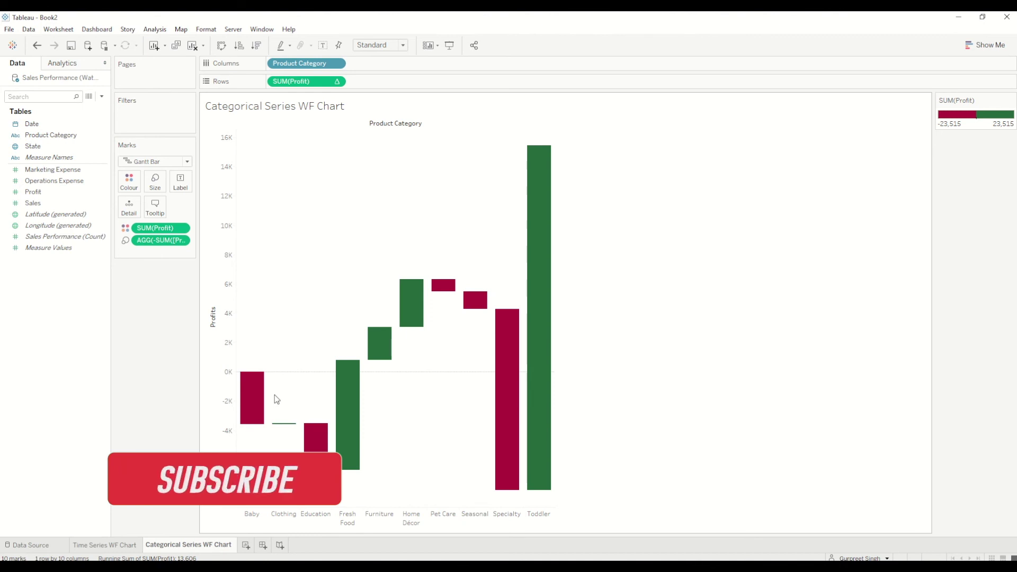
pyautogui.moveTo(355, 427)
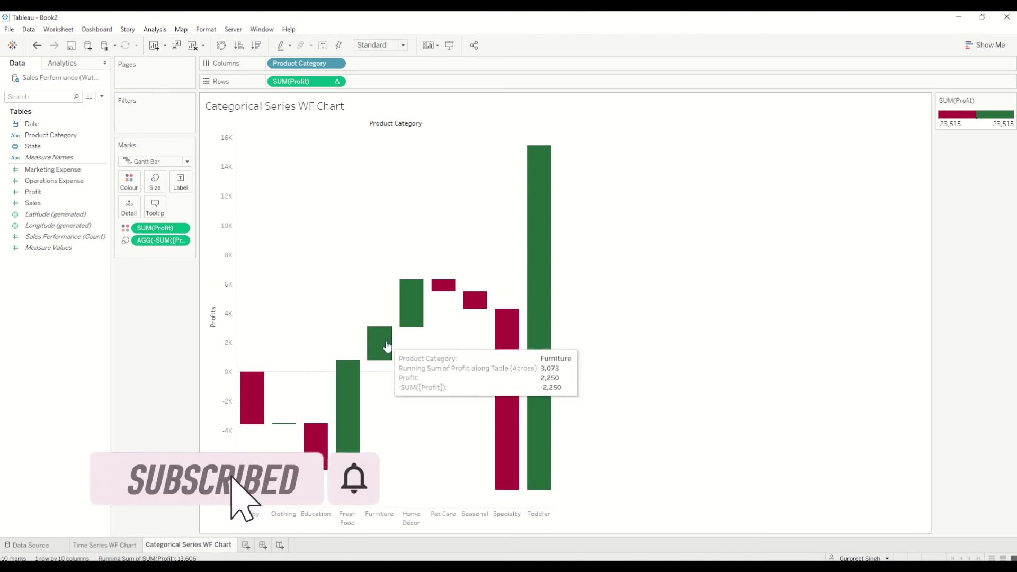
pyautogui.moveTo(333, 443)
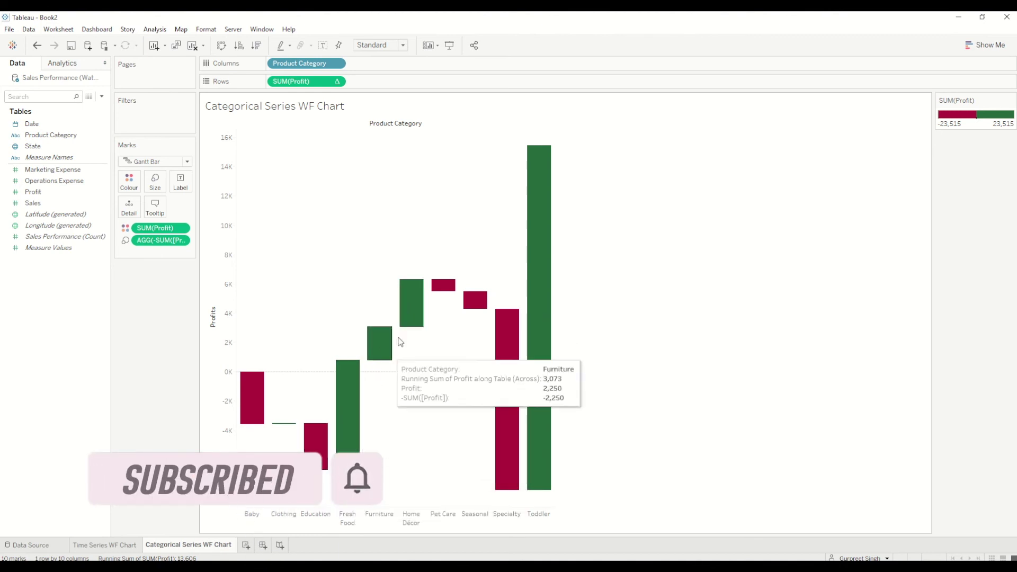
pyautogui.moveTo(419, 311)
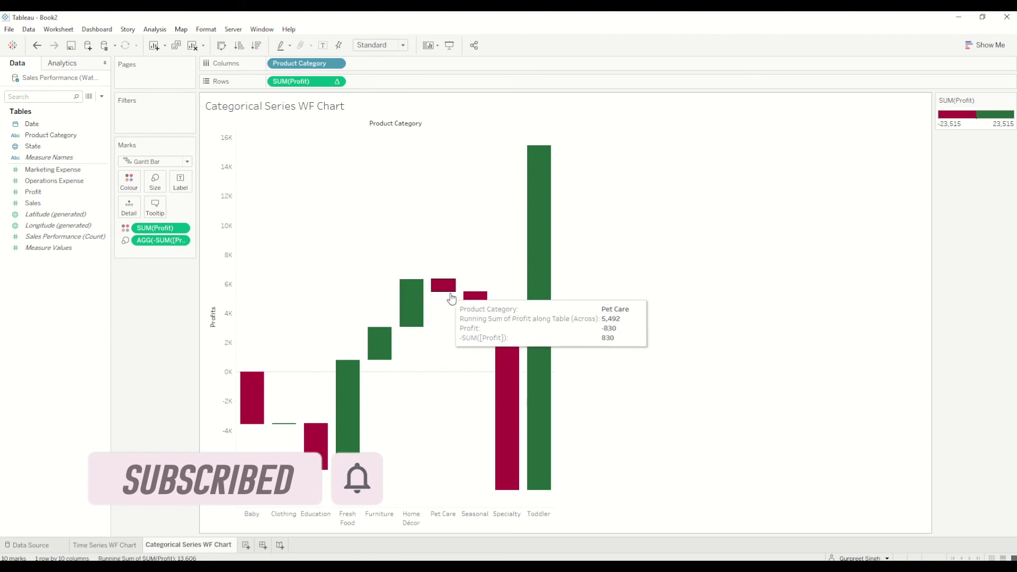
pyautogui.moveTo(501, 382)
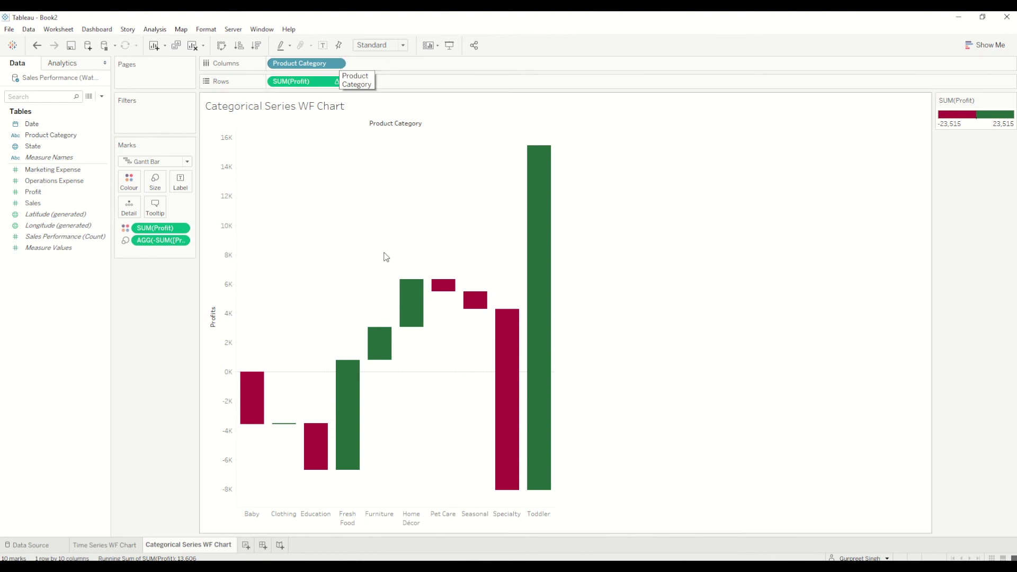
# - Manually sort Product Category so Education and Home Décor come right after Baby, ahead of Clothing
pyautogui.click(337, 64)
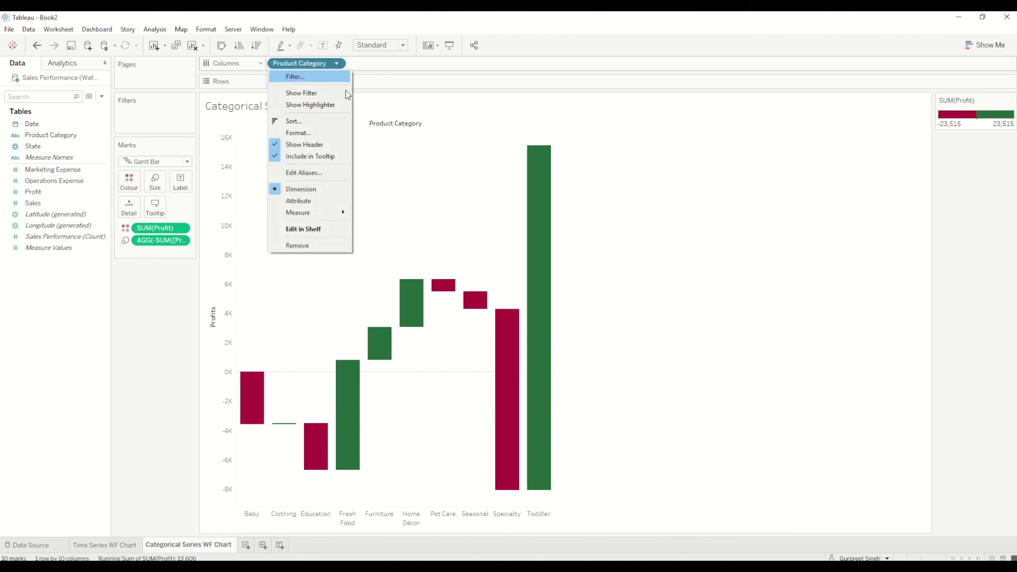
pyautogui.click(500, 244)
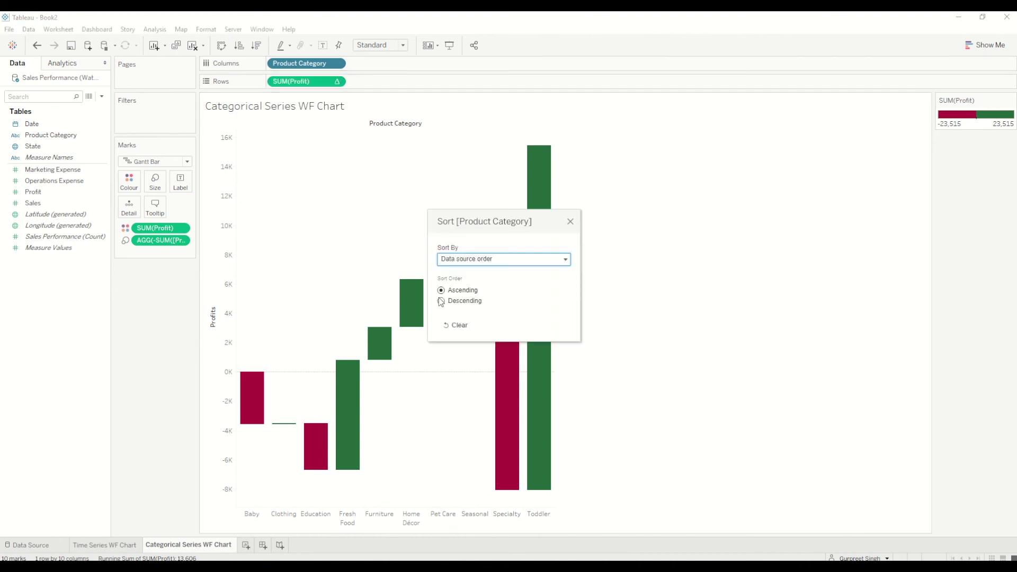
pyautogui.click(470, 262)
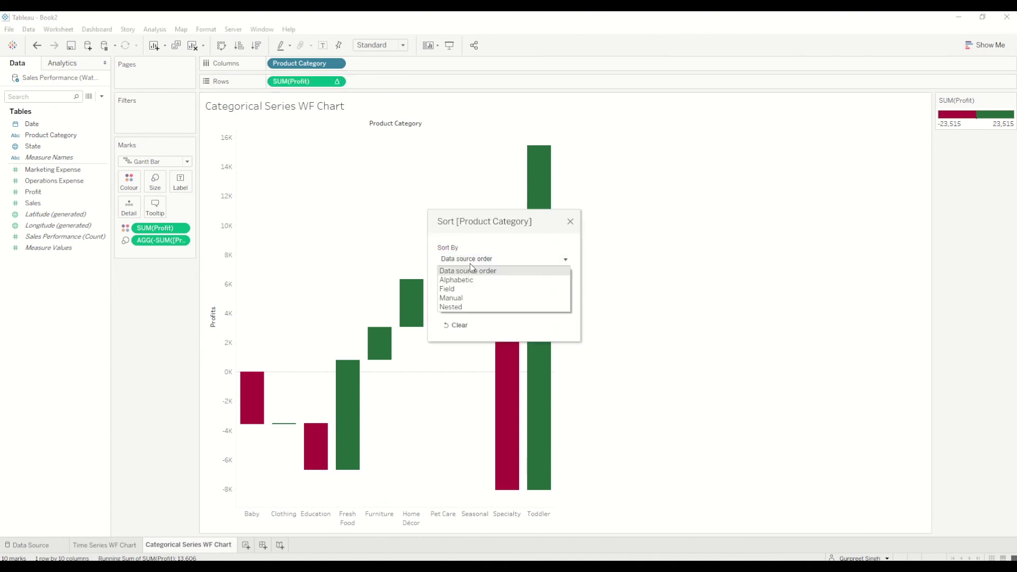
pyautogui.click(456, 297)
pyautogui.moveTo(458, 303); pyautogui.dragTo(456, 289)
pyautogui.moveTo(454, 337); pyautogui.dragTo(461, 301)
pyautogui.click(570, 222)
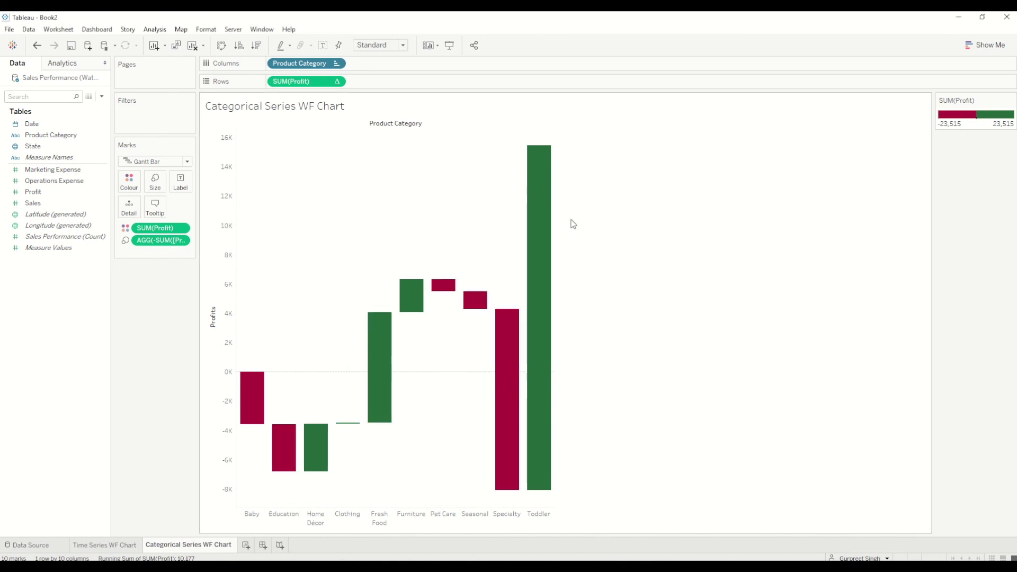